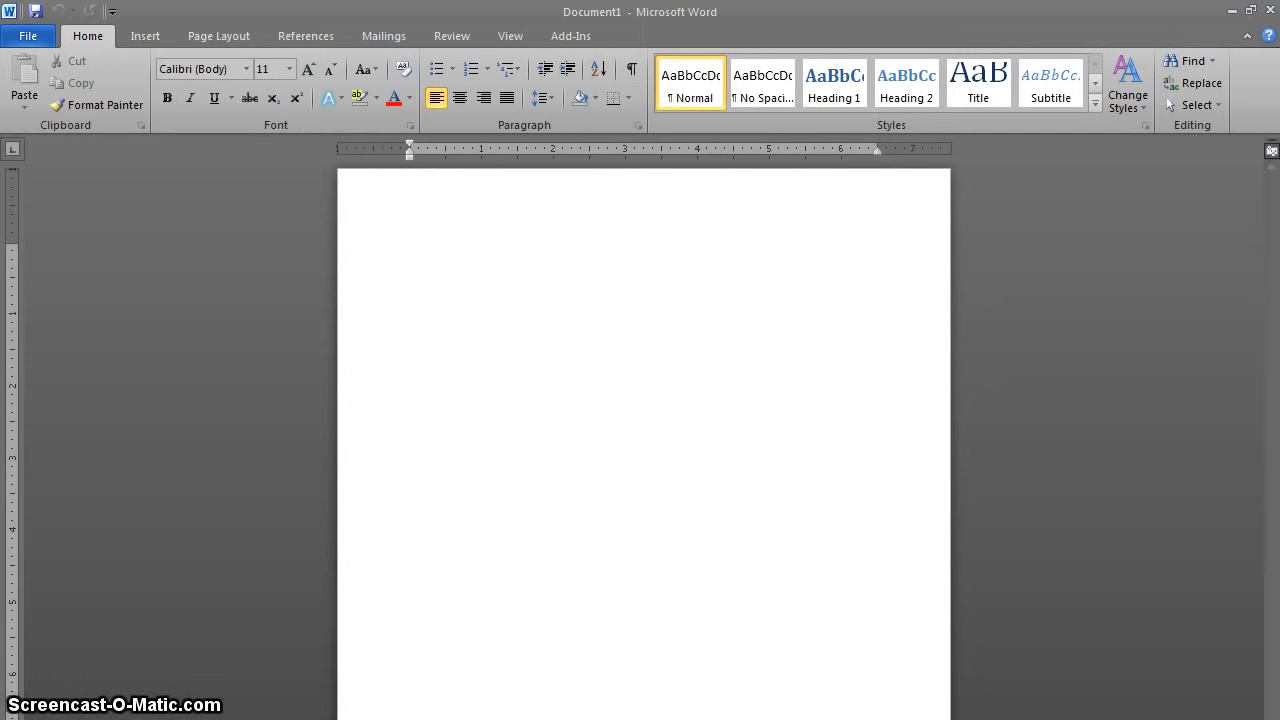
Step: Apply the Normal margins preset, 1" on all sides, to the blank document
click(218, 36)
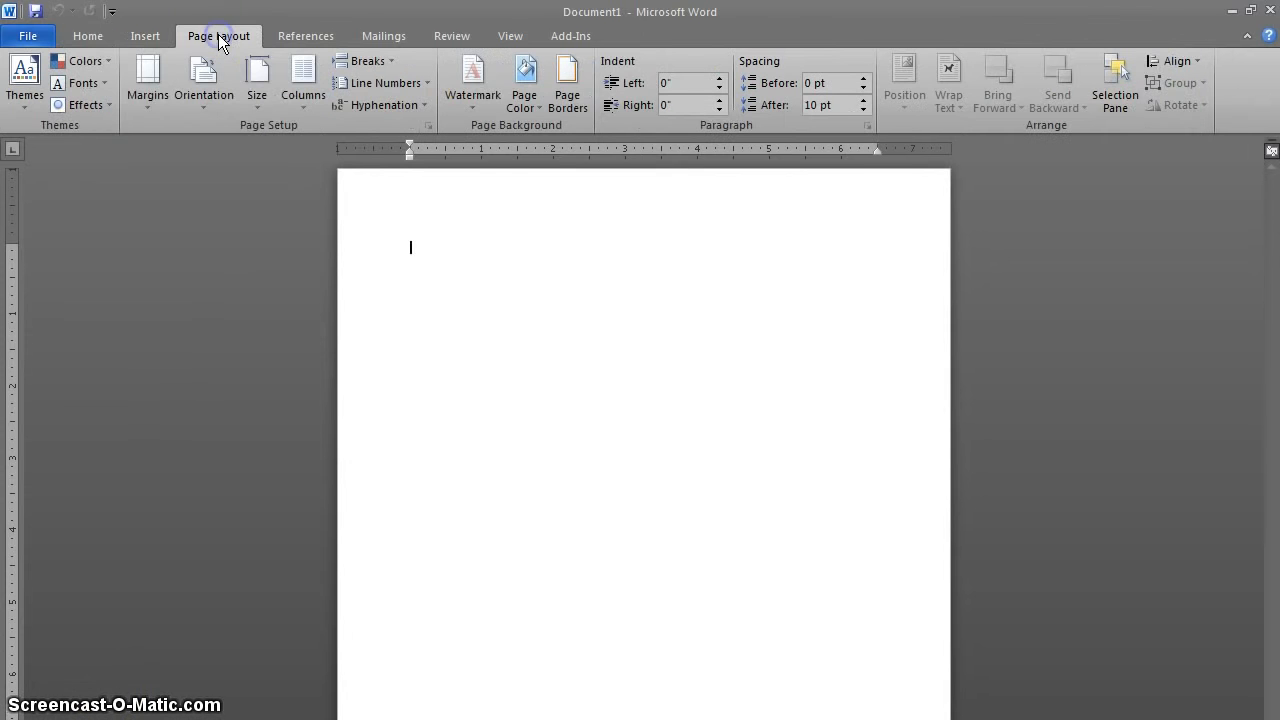
click(150, 72)
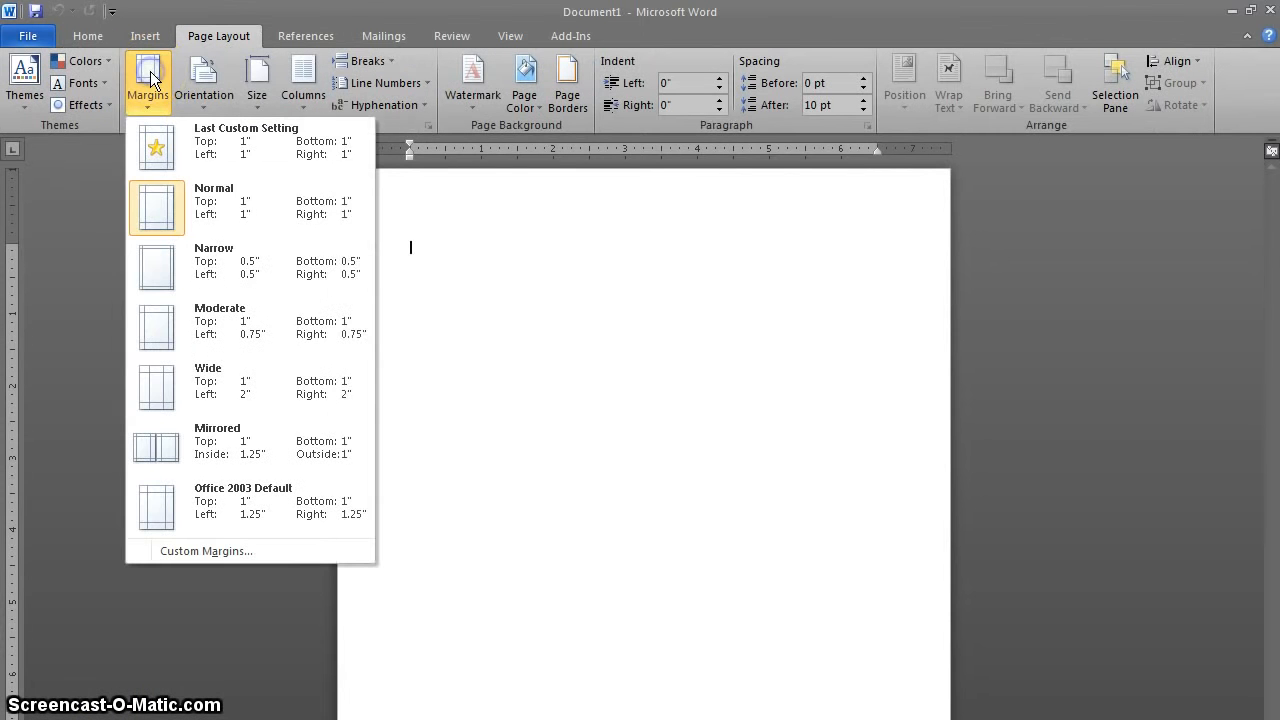
click(206, 203)
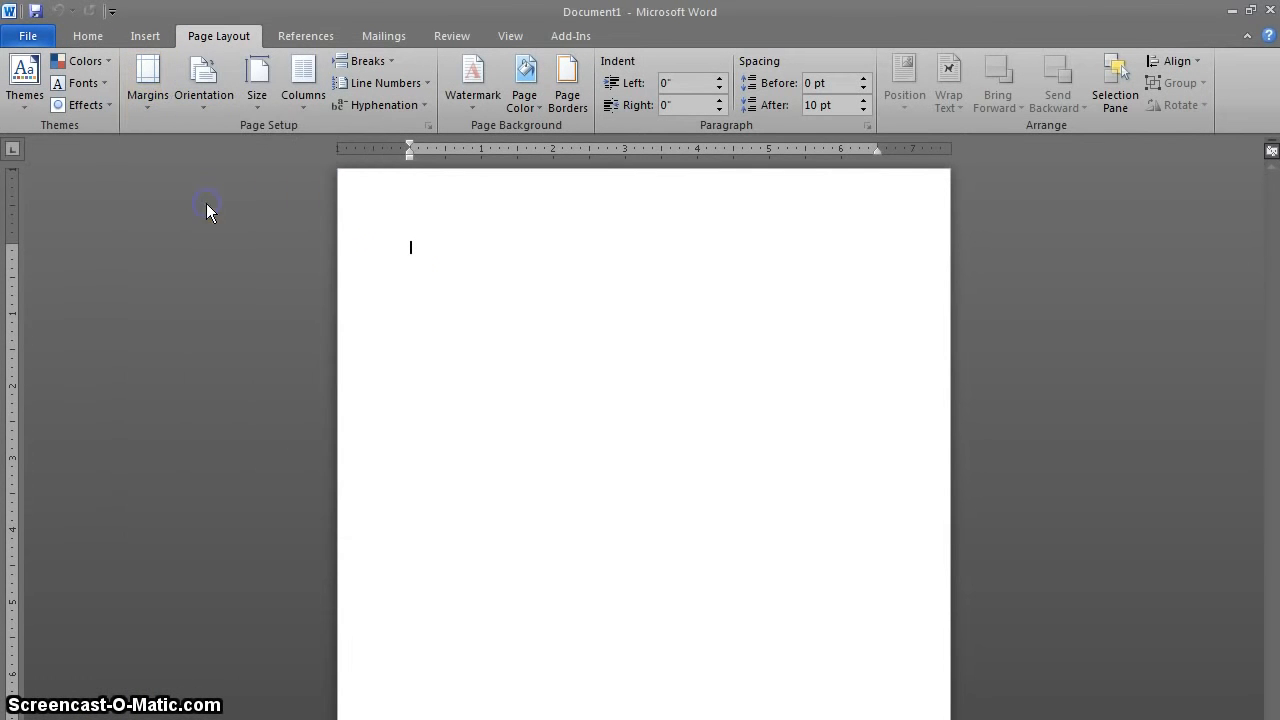
click(440, 304)
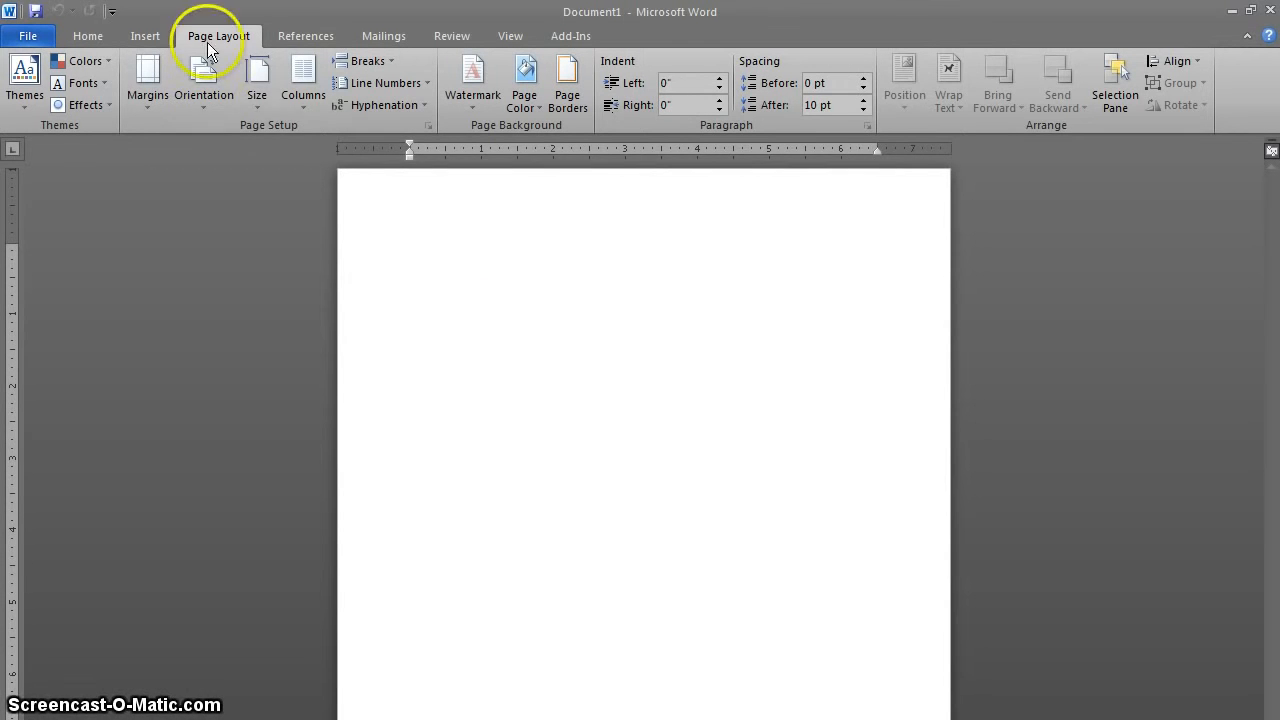
Step: Set the default font to Times New Roman, 12 pt, for this document only
click(88, 36)
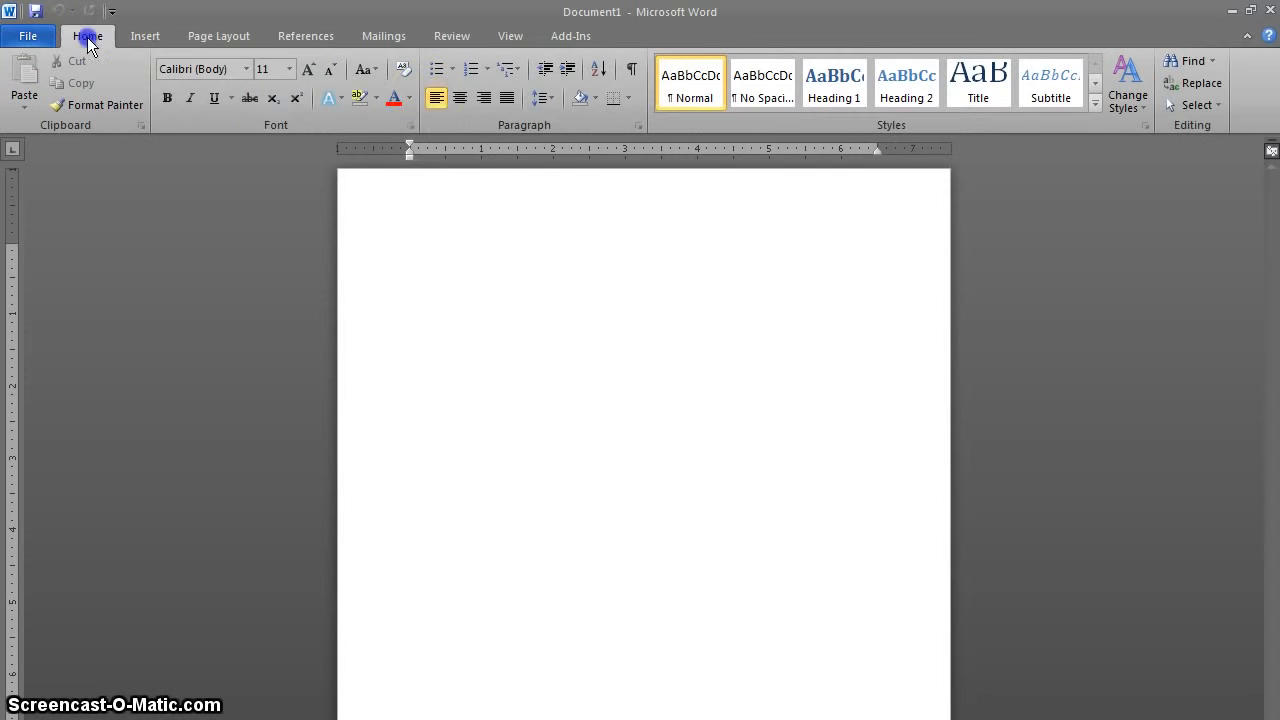
click(410, 125)
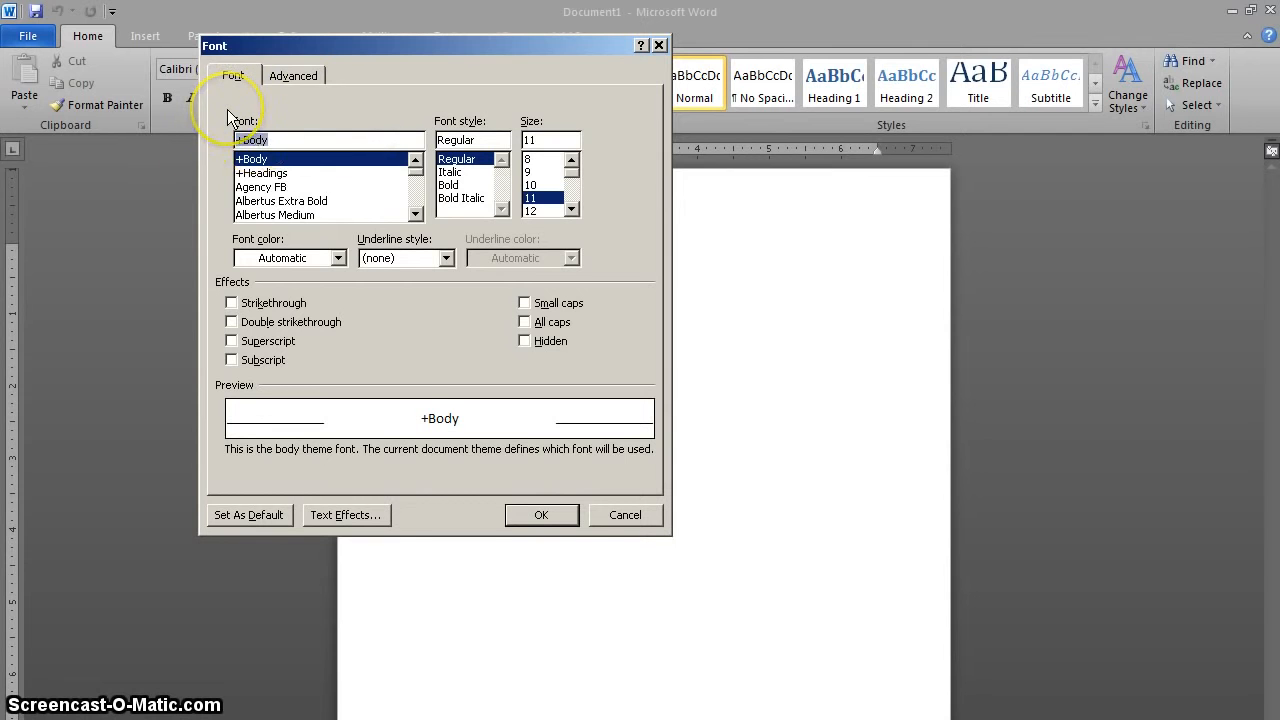
text(Times New )
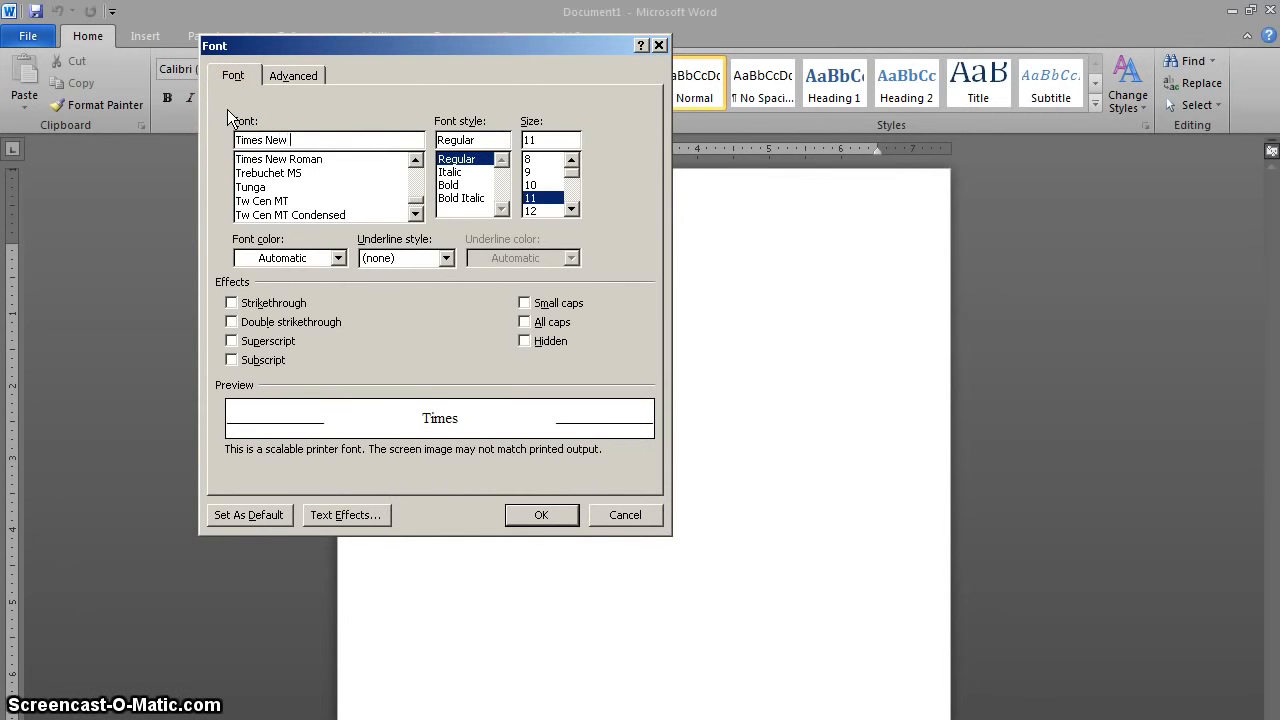
text(Roman)
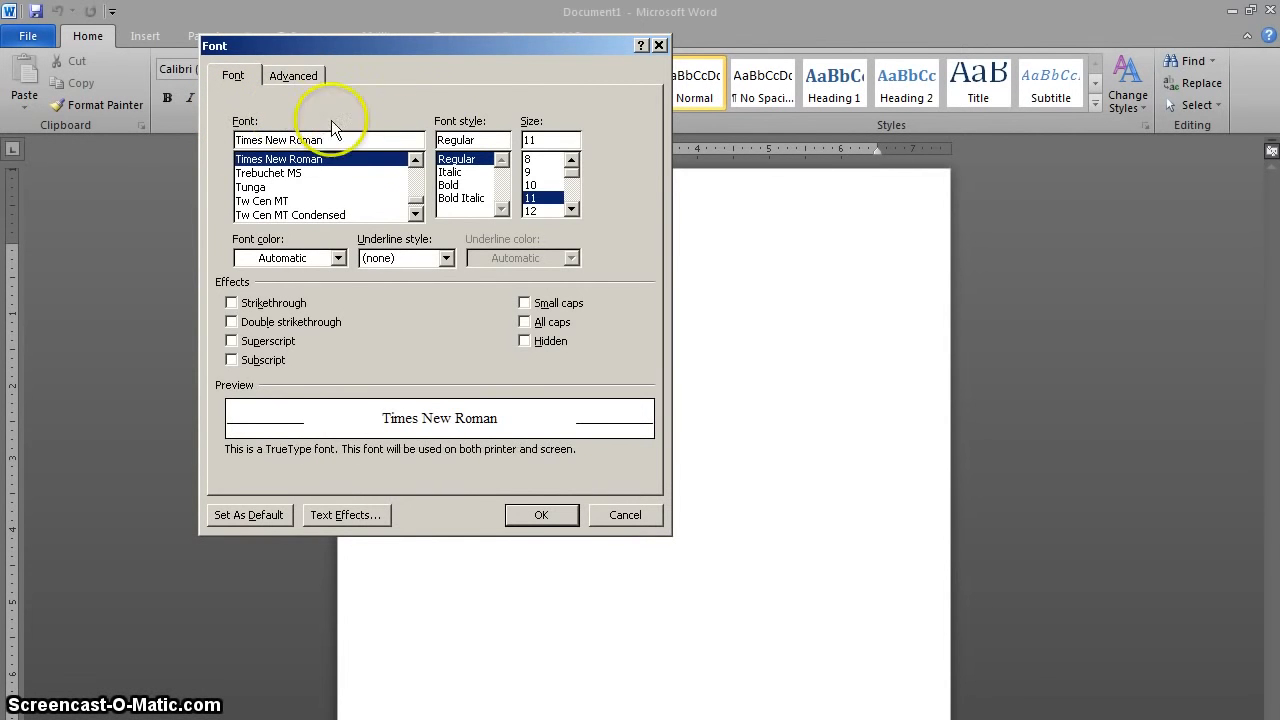
click(548, 208)
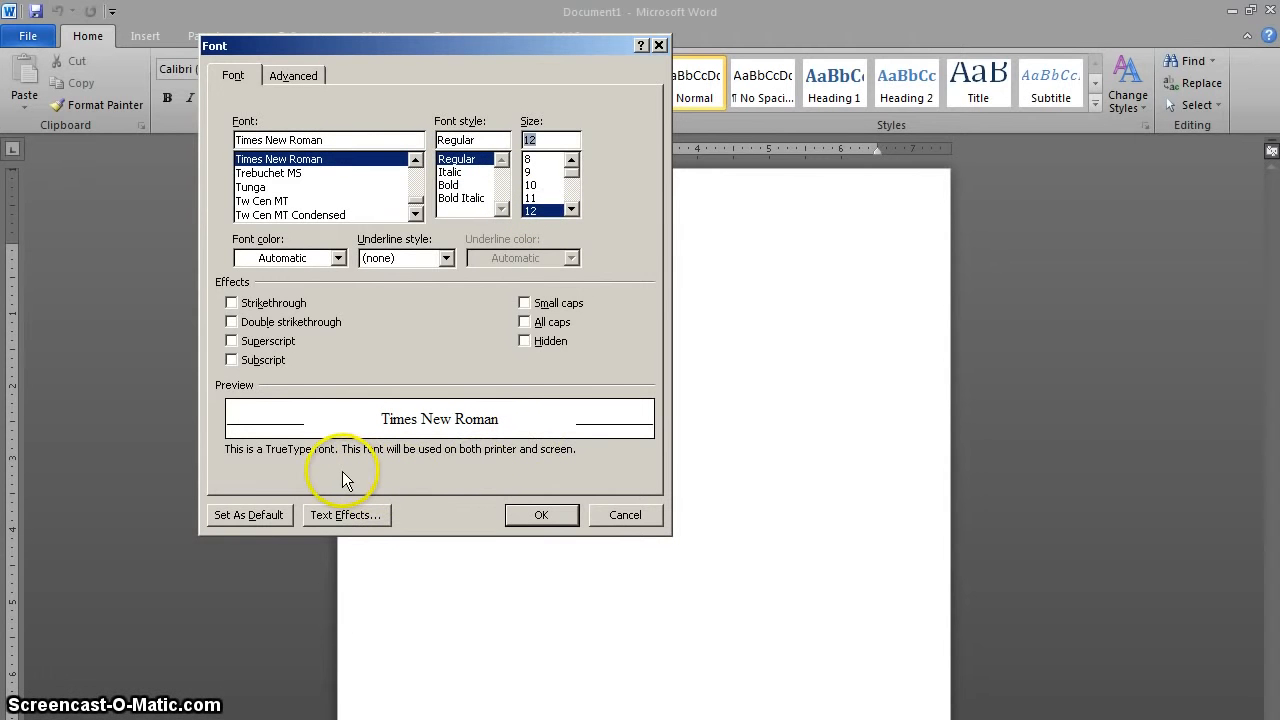
click(245, 518)
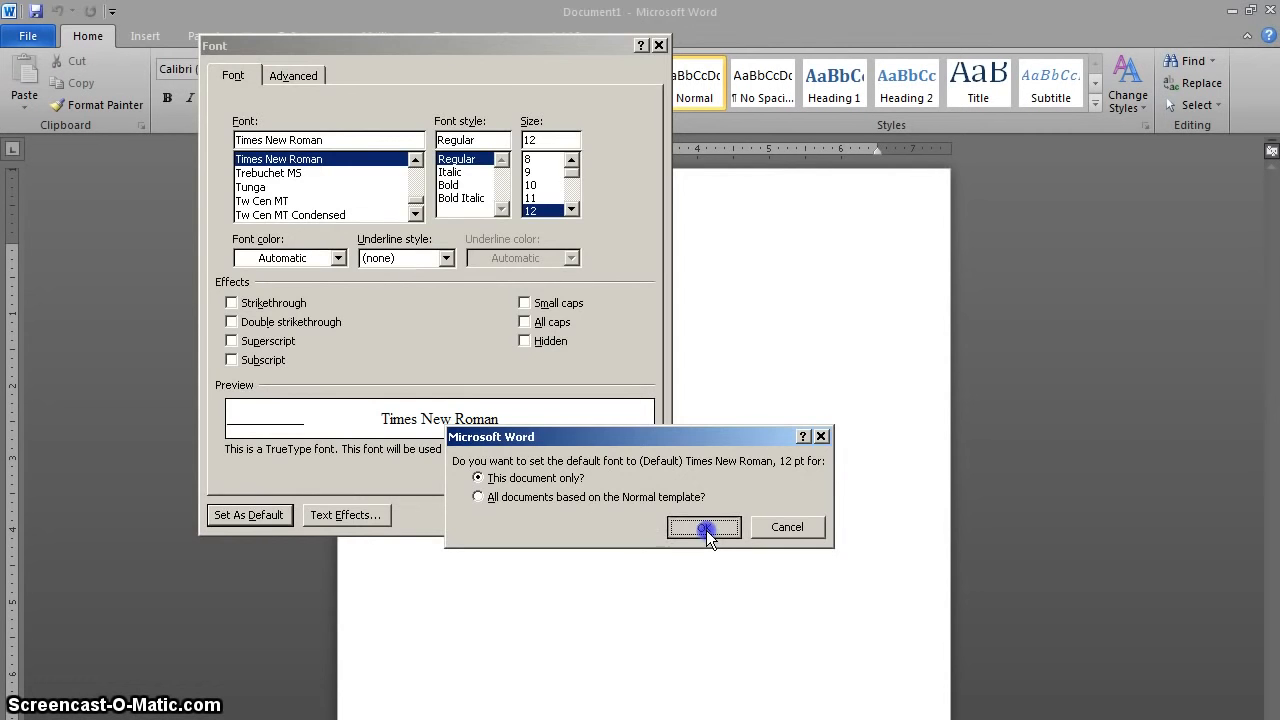
click(703, 527)
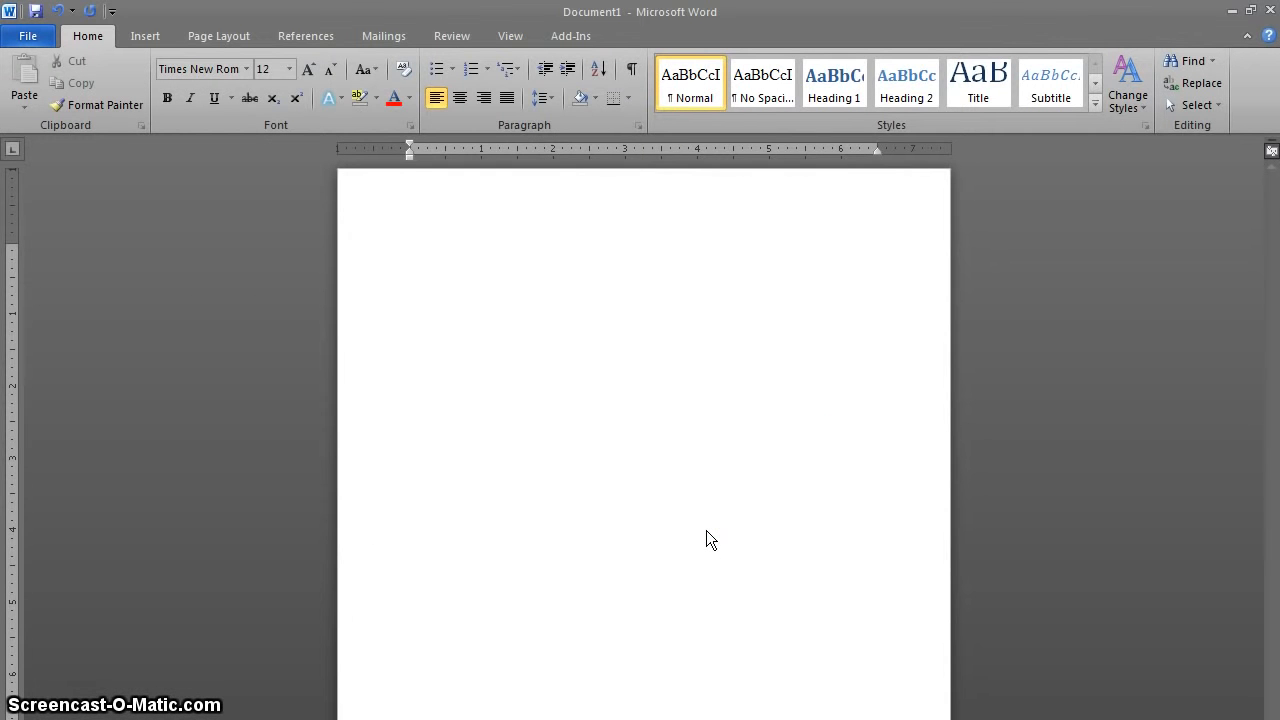
click(706, 534)
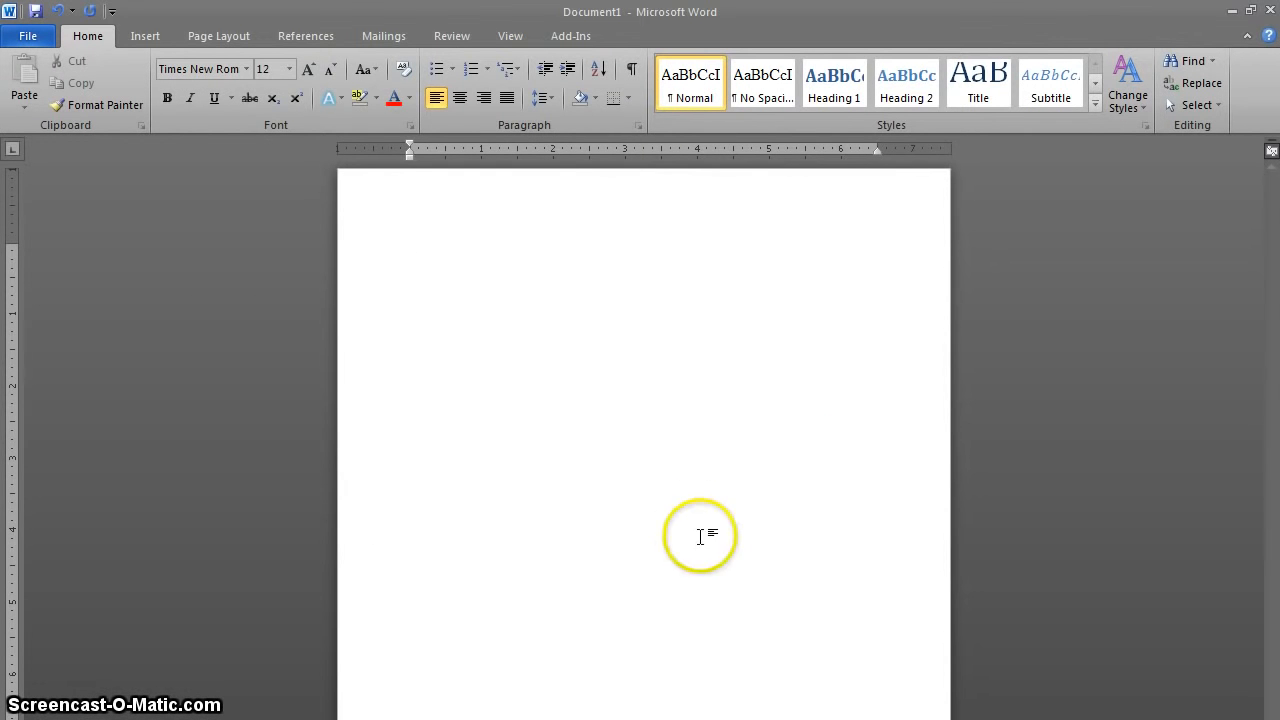
Step: Insert a Blank style header and replace its placeholder with the text "SHORT TITLE"
click(147, 35)
click(700, 72)
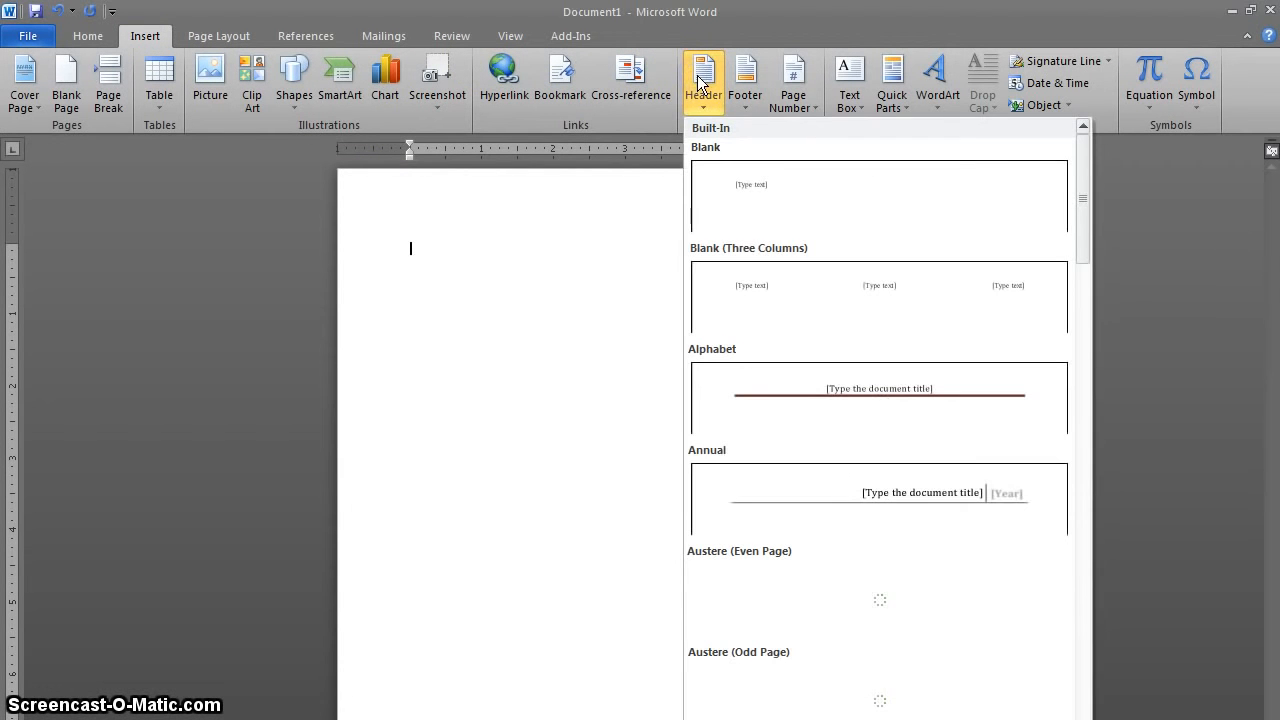
click(772, 204)
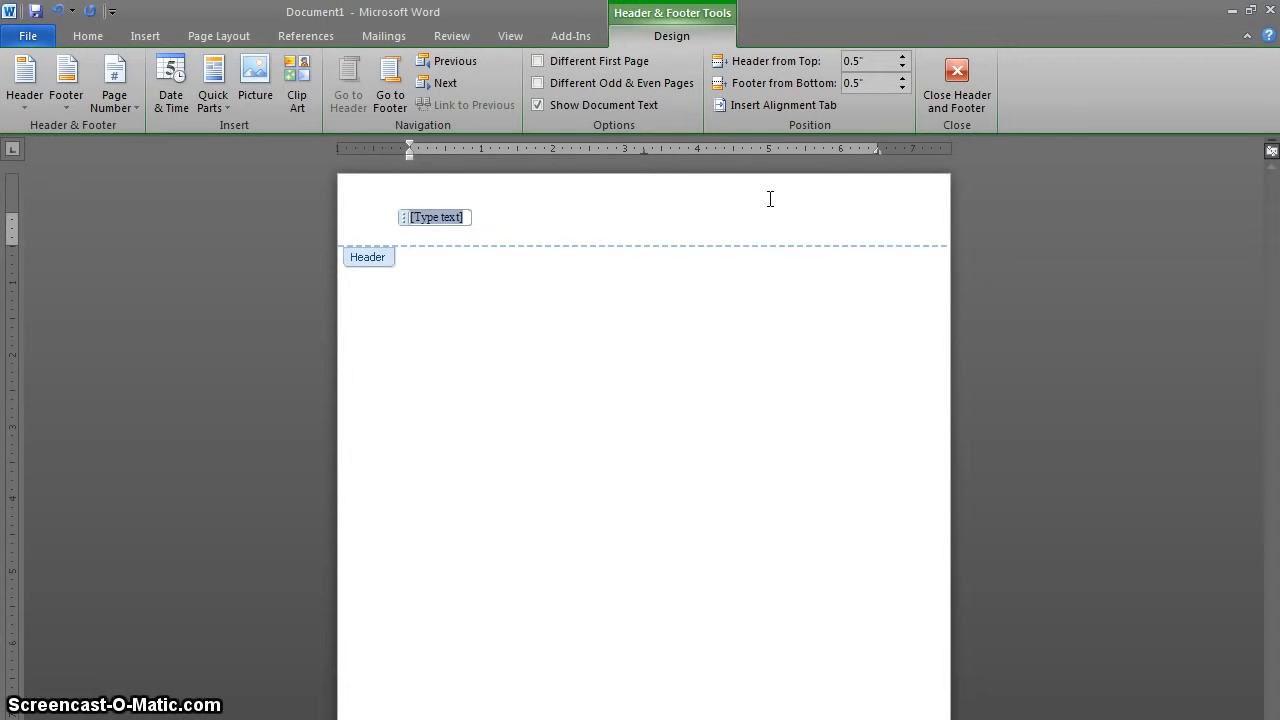
text(SHORT)
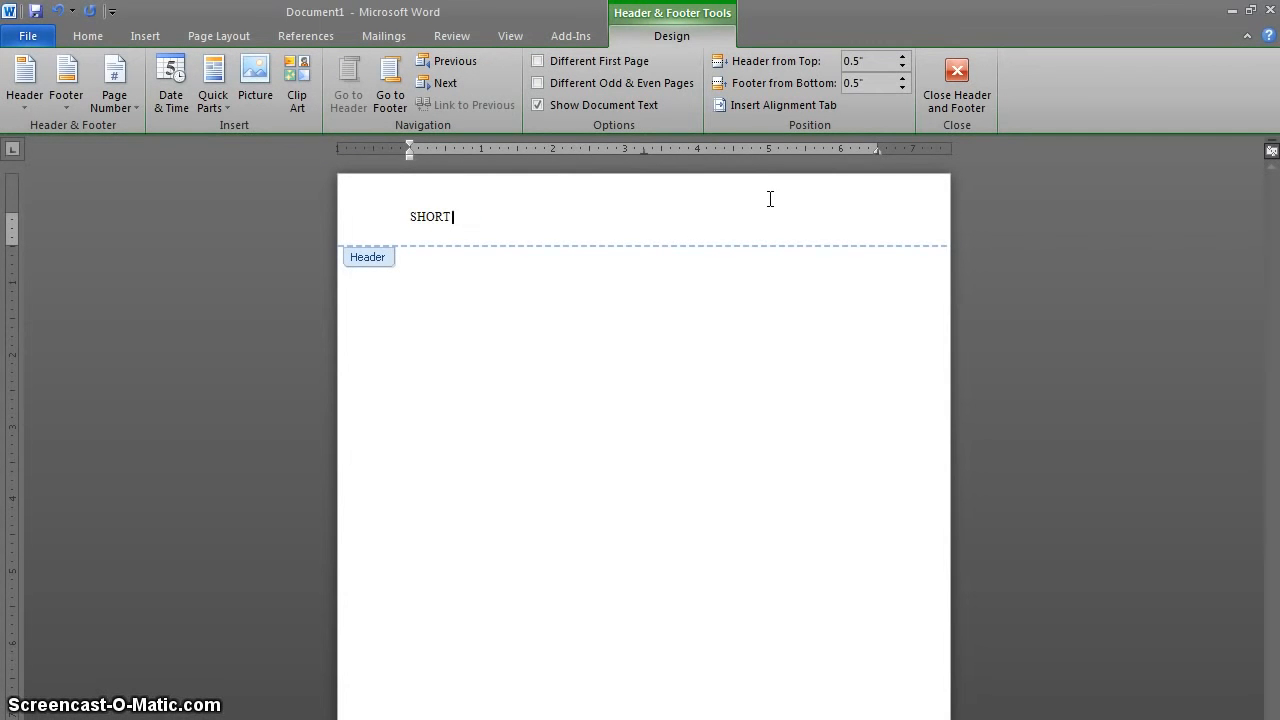
text( TITLE)
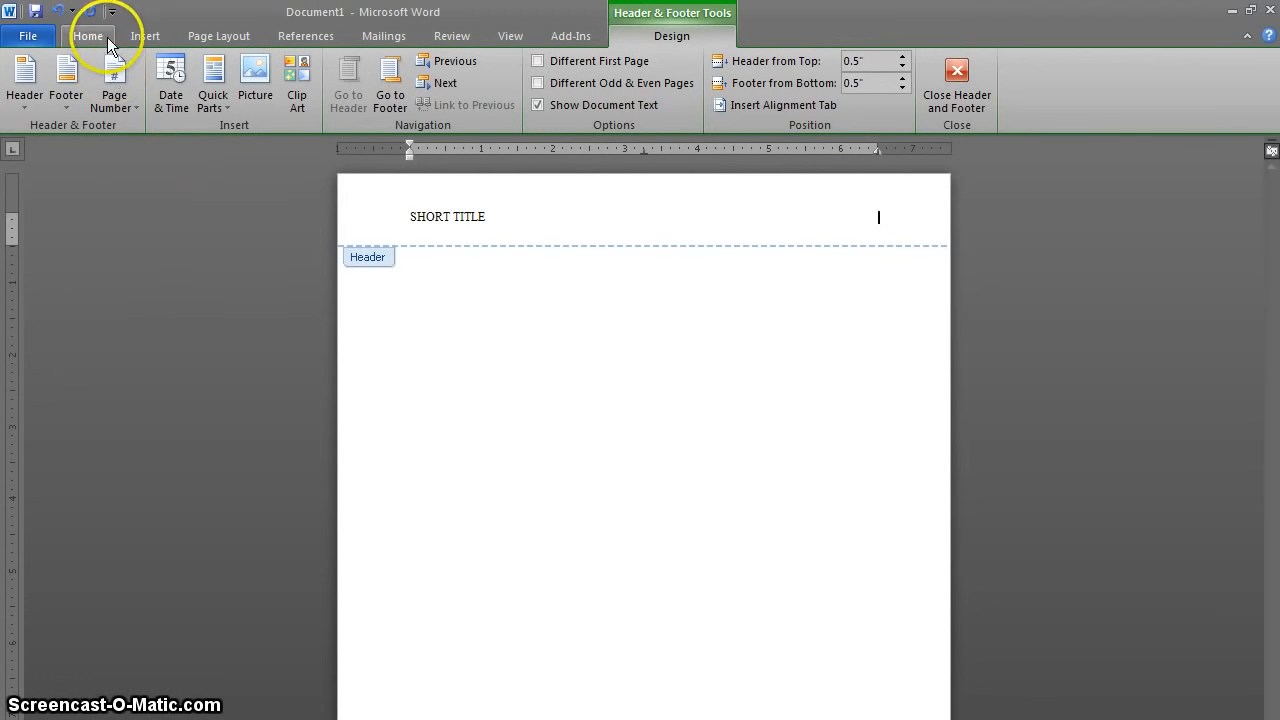
Step: Insert a Plain Number page number at the right end of the header line, then return to the document body
click(146, 36)
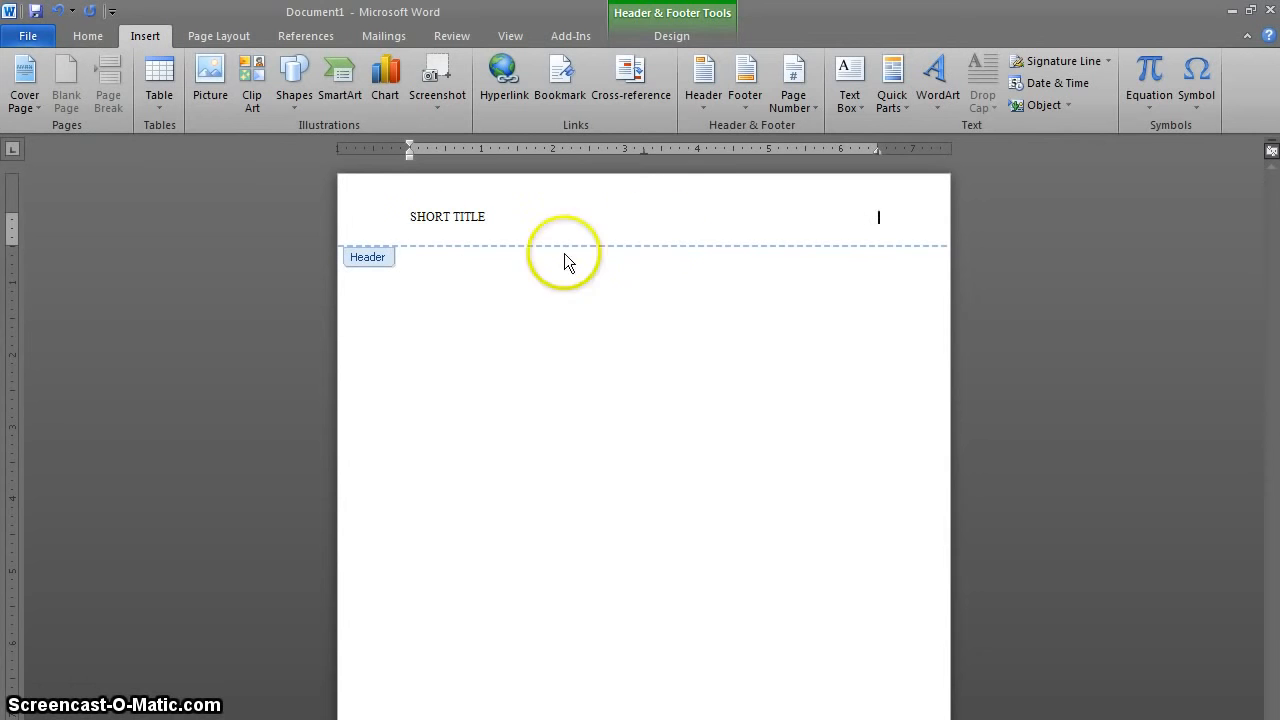
click(800, 98)
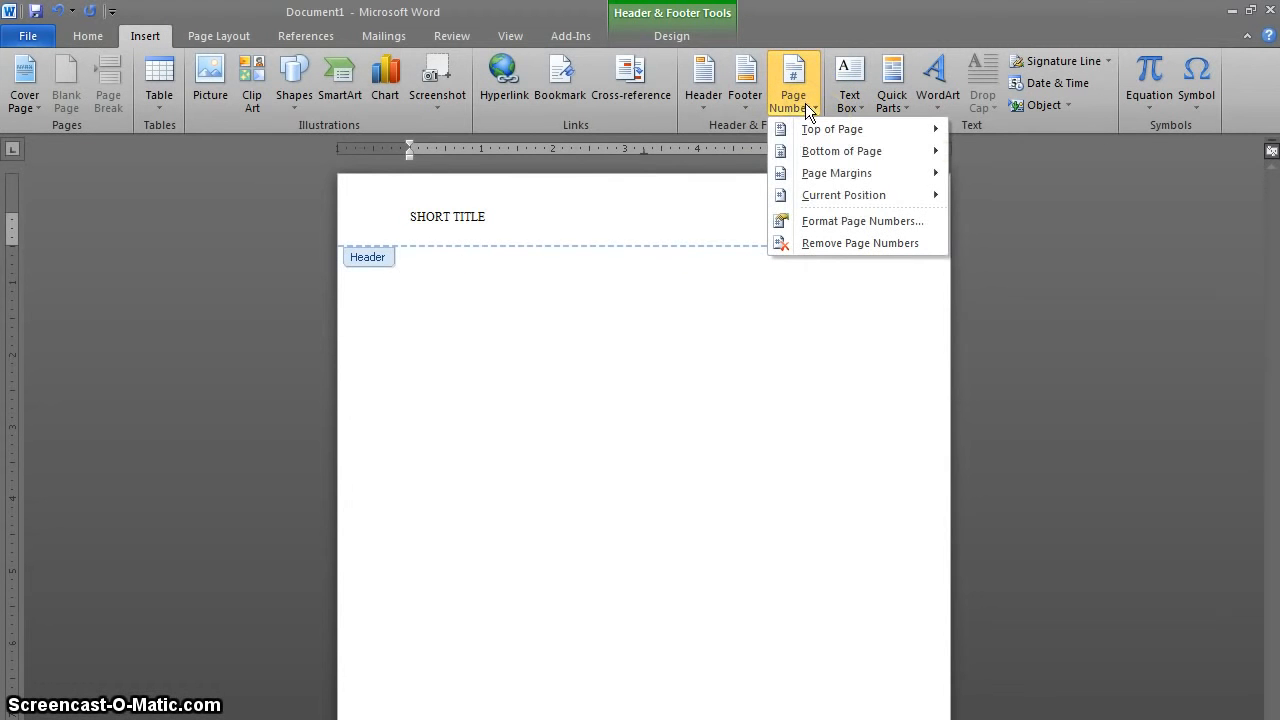
mouse_move(843, 203)
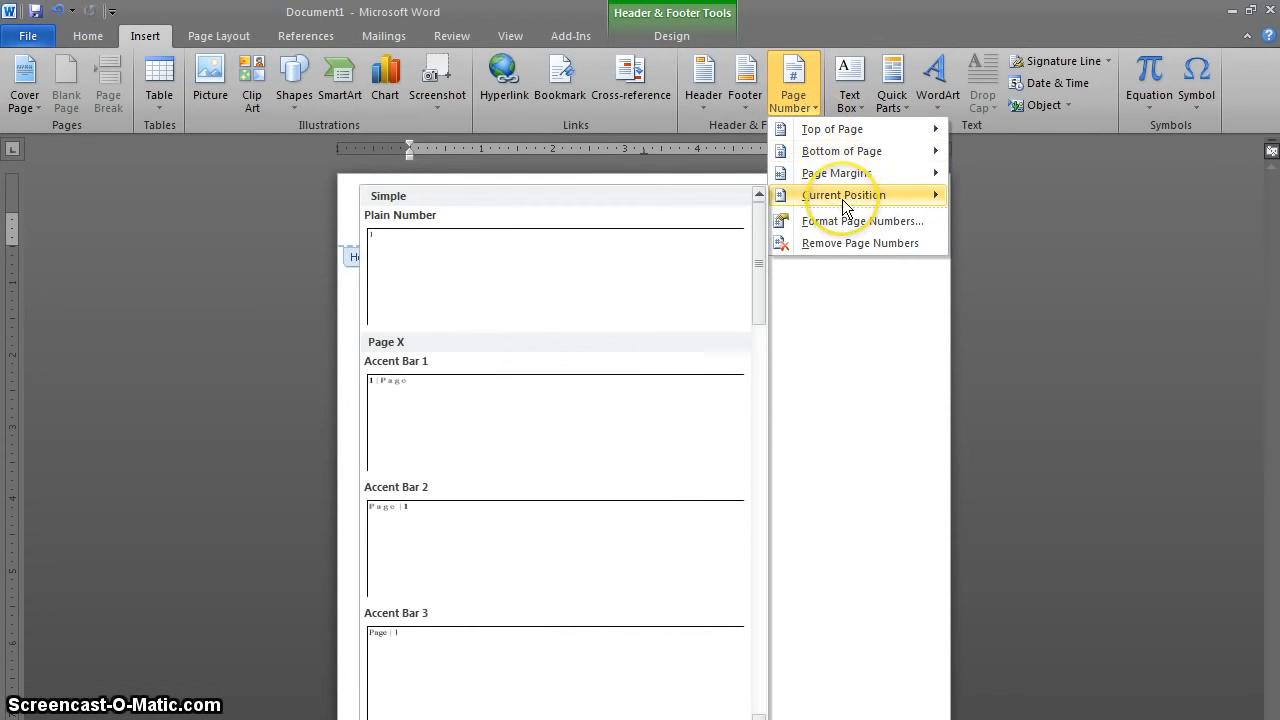
click(641, 288)
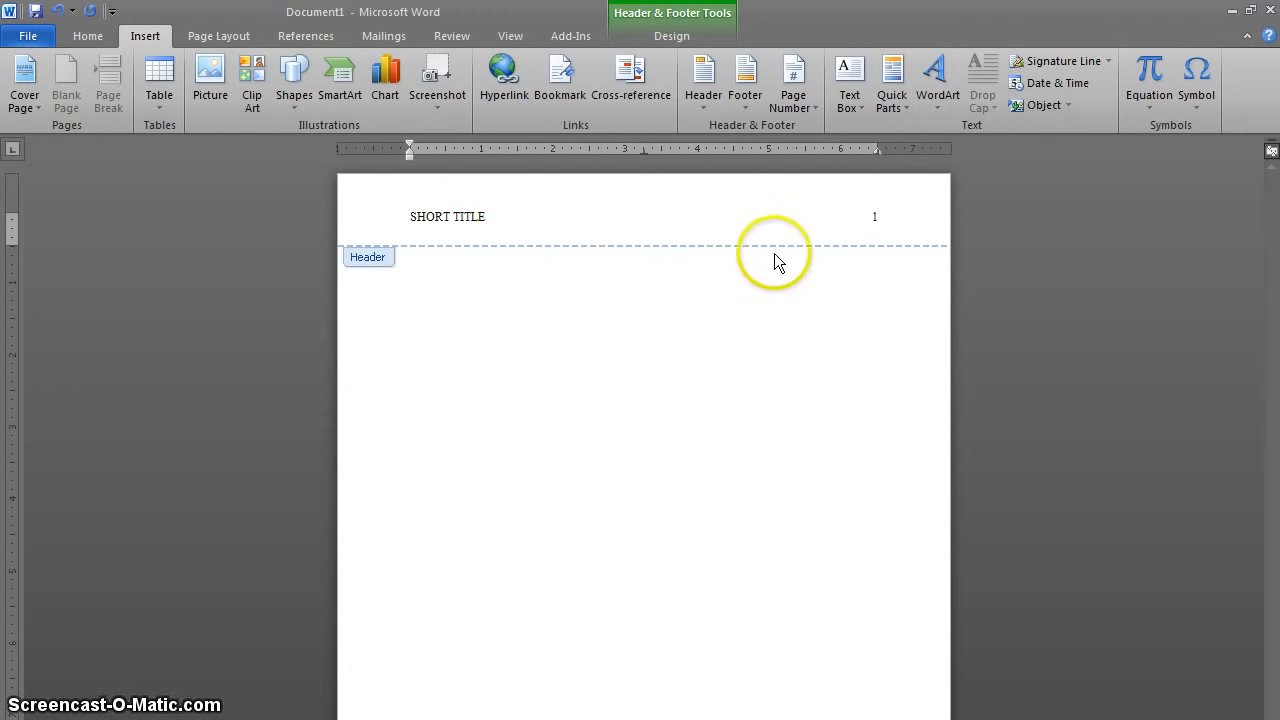
double_click(680, 317)
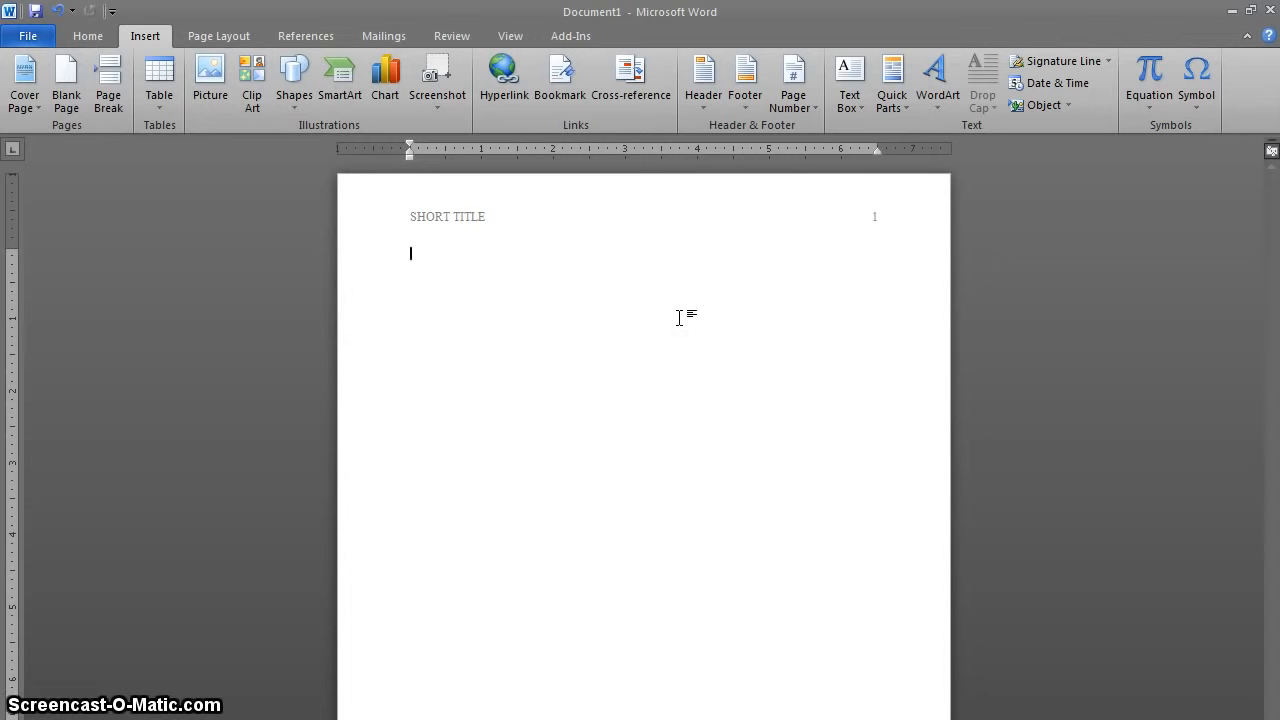
Step: Set the paragraph's line spacing to Double and the spacing after it to 0 pt
click(88, 37)
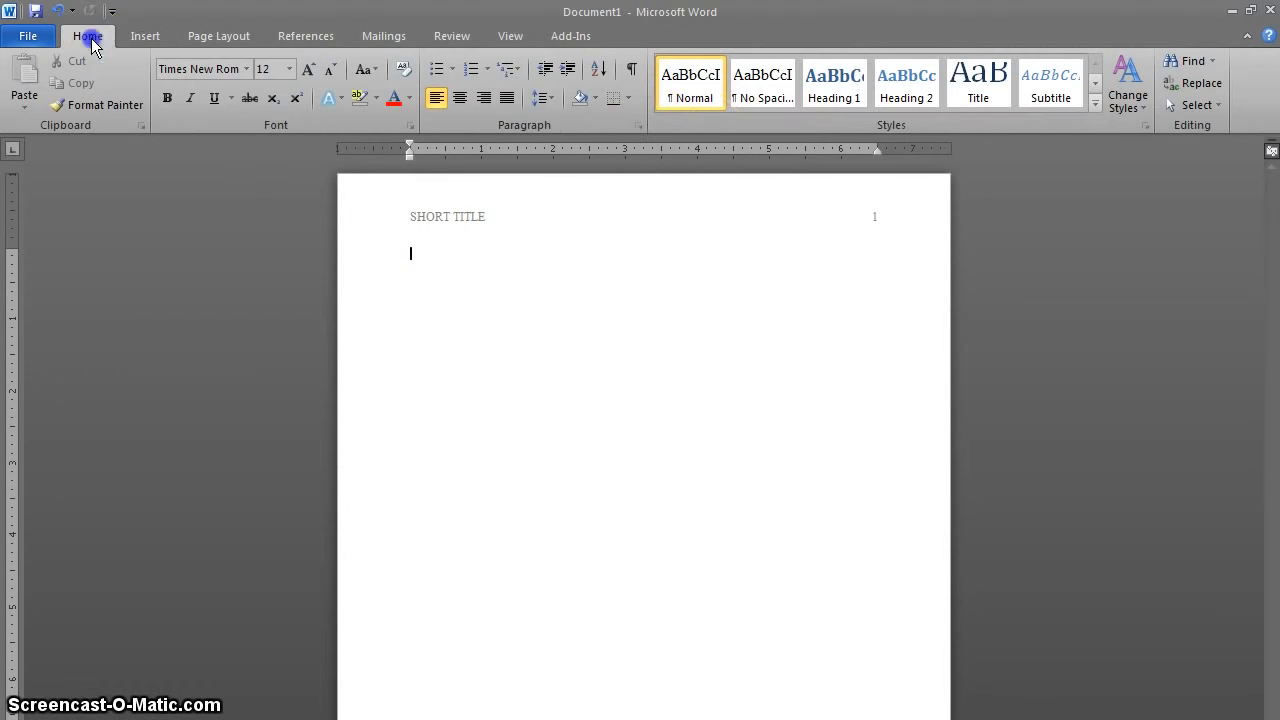
click(637, 125)
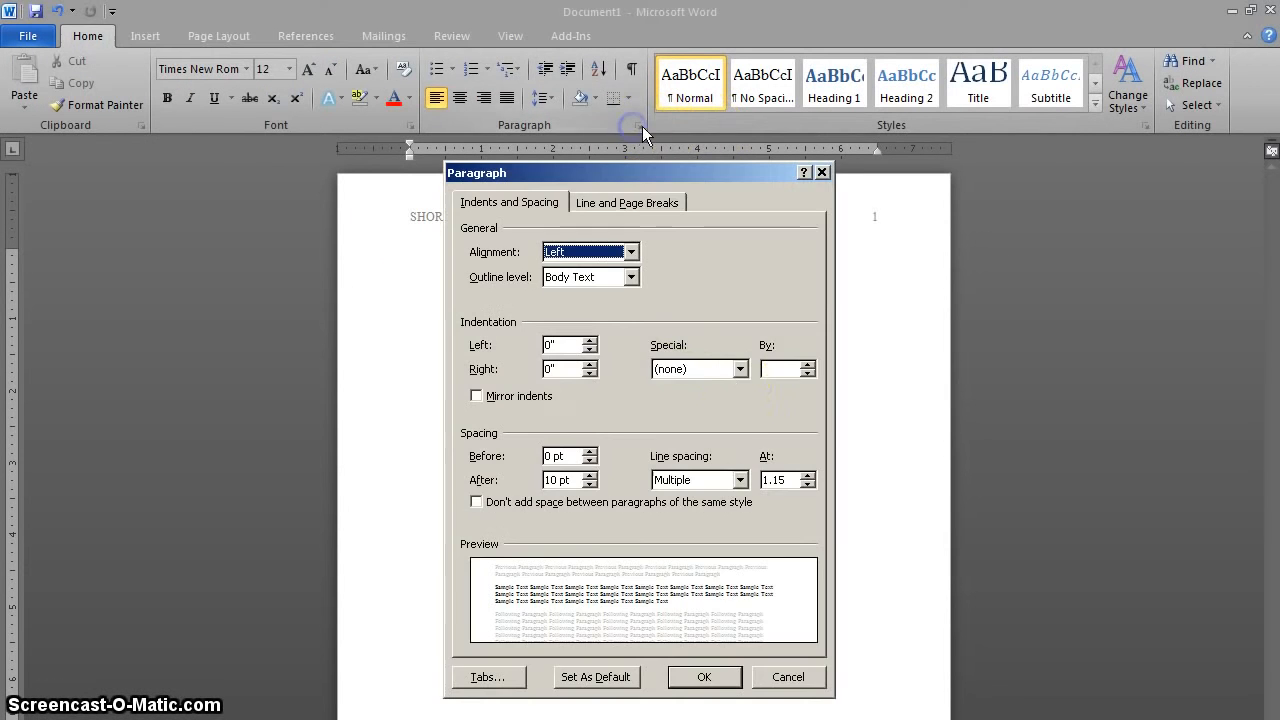
click(740, 480)
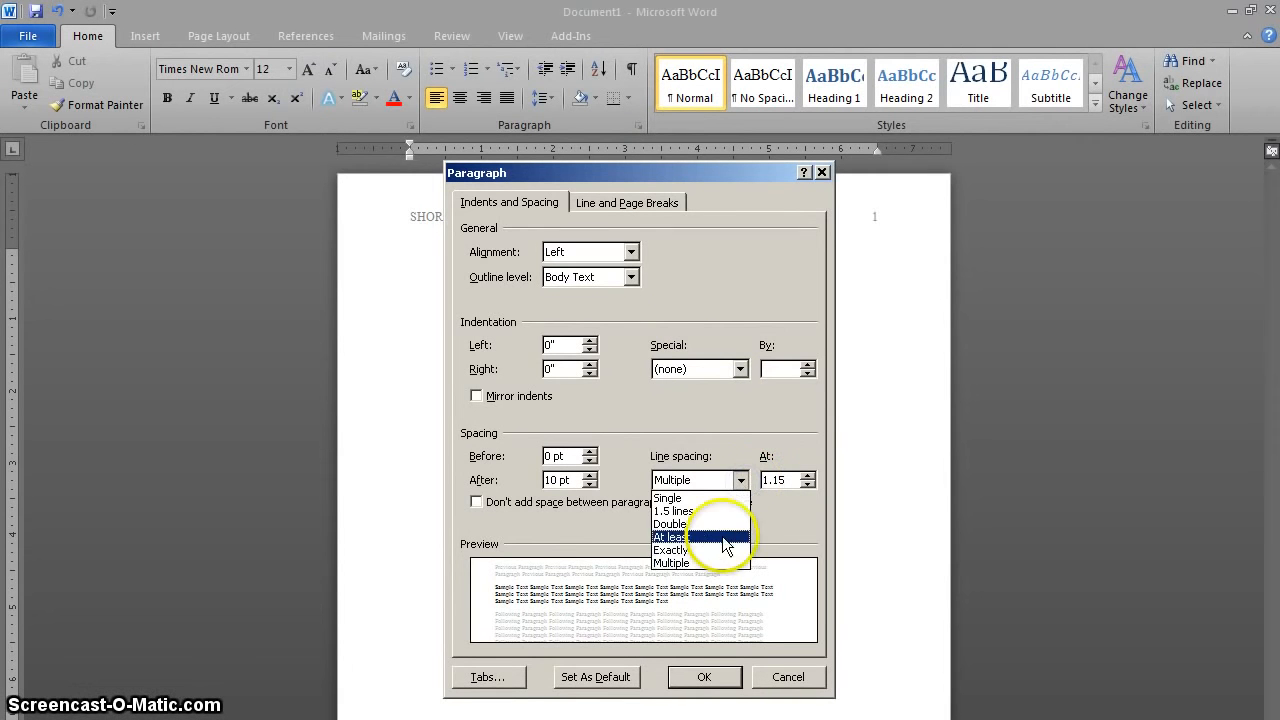
click(712, 524)
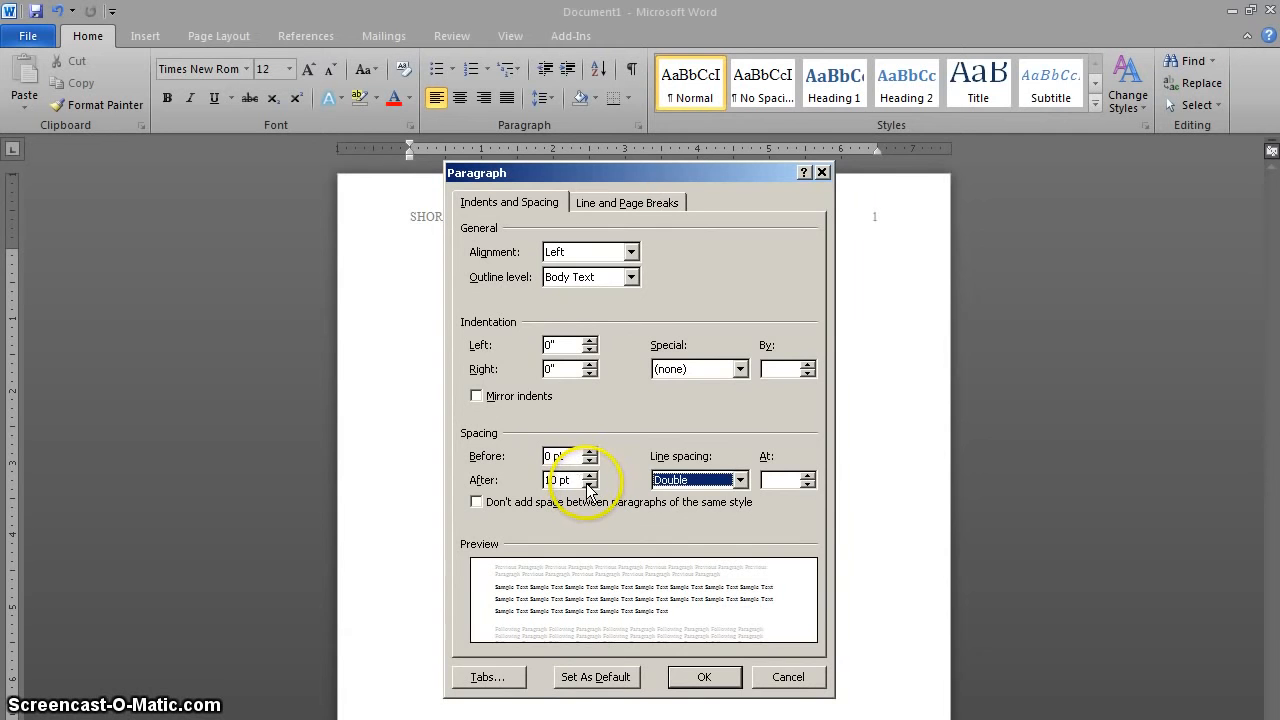
click(590, 485)
click(590, 485)
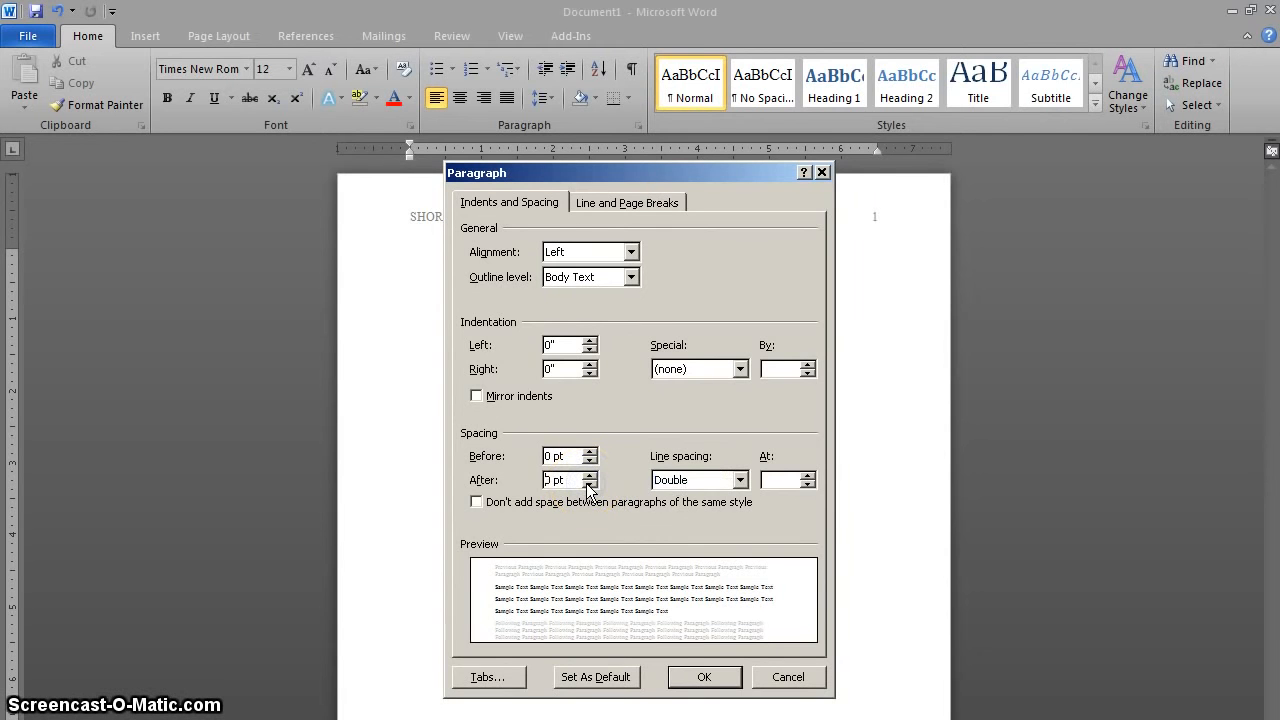
click(719, 680)
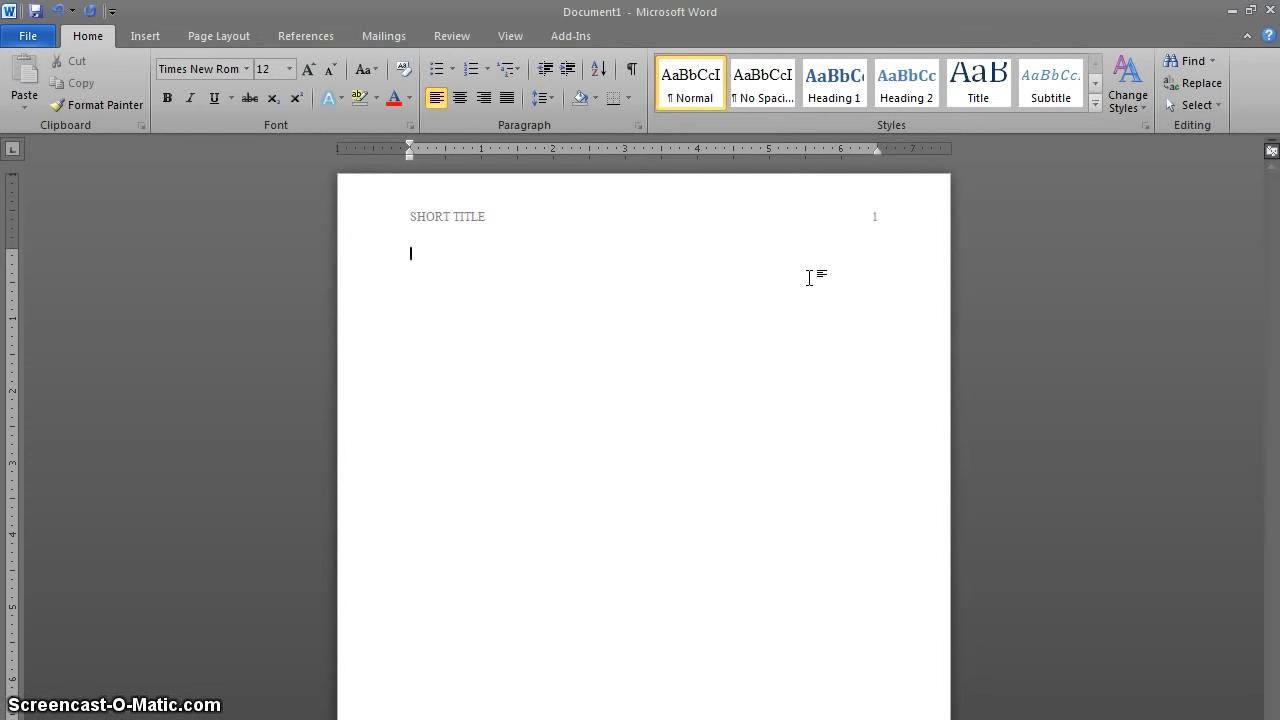
Step: Enter the centred title "Full Title: Subtitle that's longer than the main title" several blank lines below the header
click(797, 288)
click(378, 69)
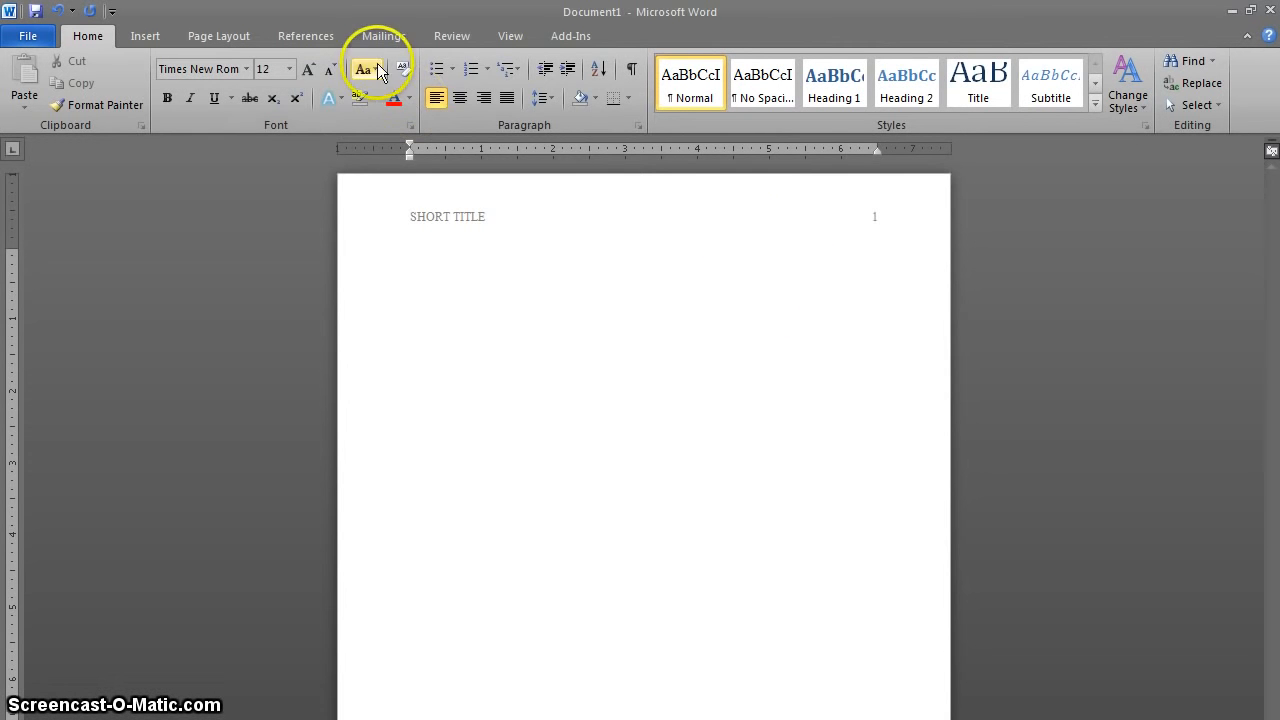
click(459, 98)
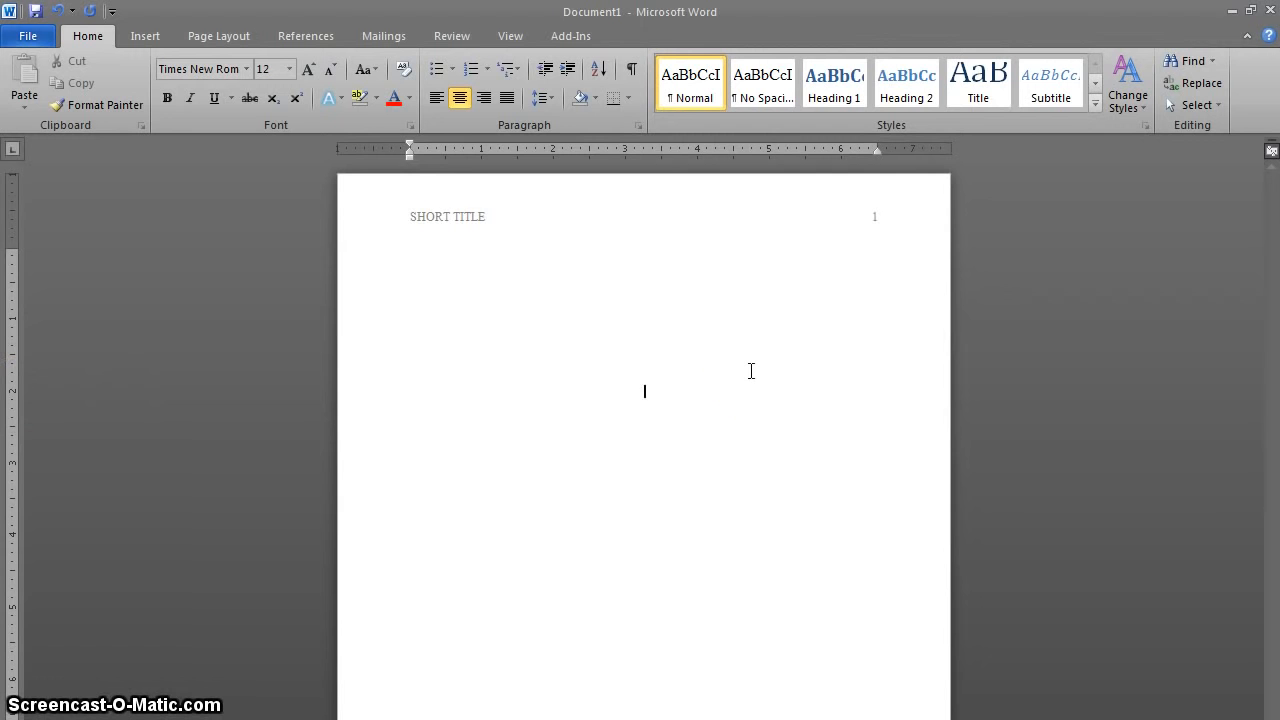
text(Fu)
key(BackSpace)
text(ull Title: Subtitle )
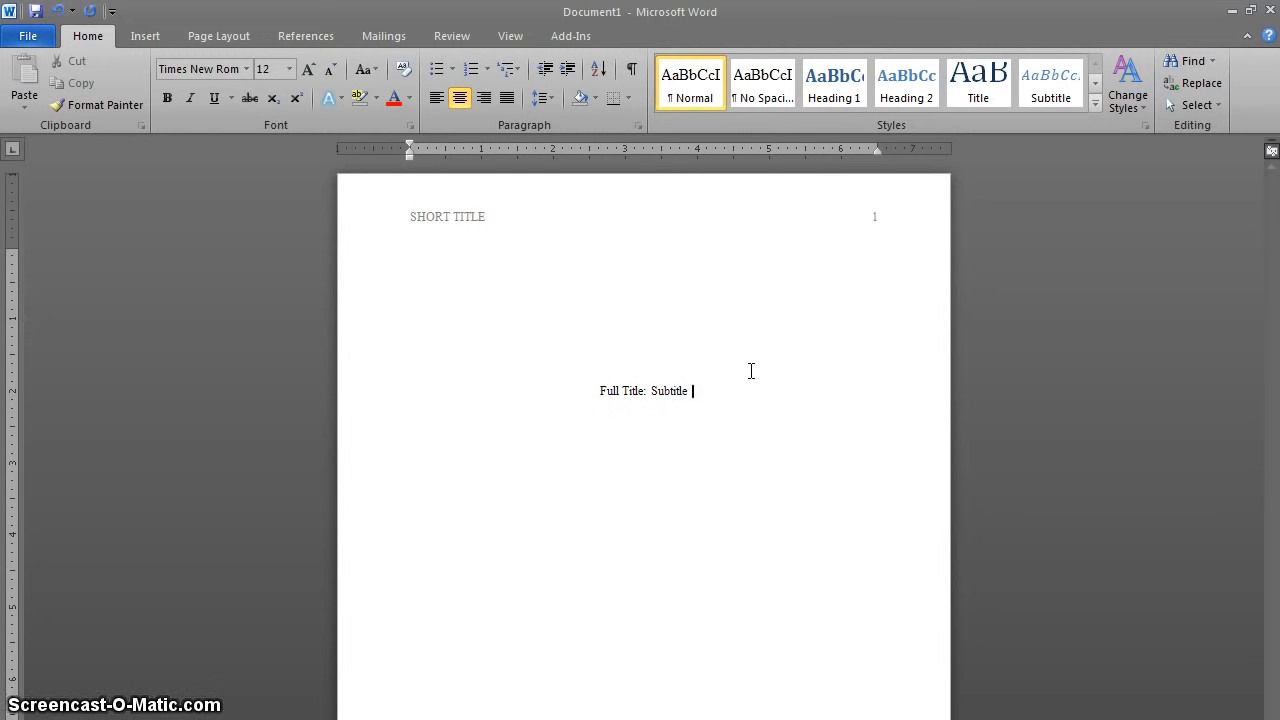
text(that's)
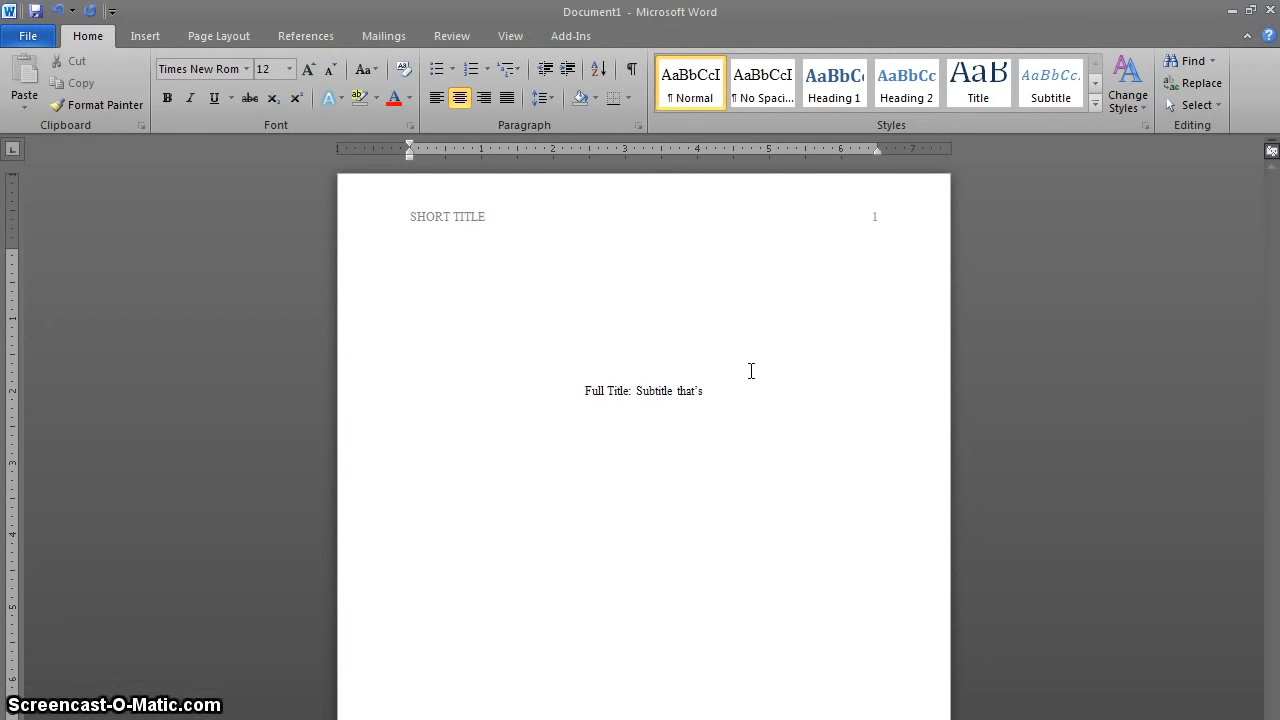
text( longe)
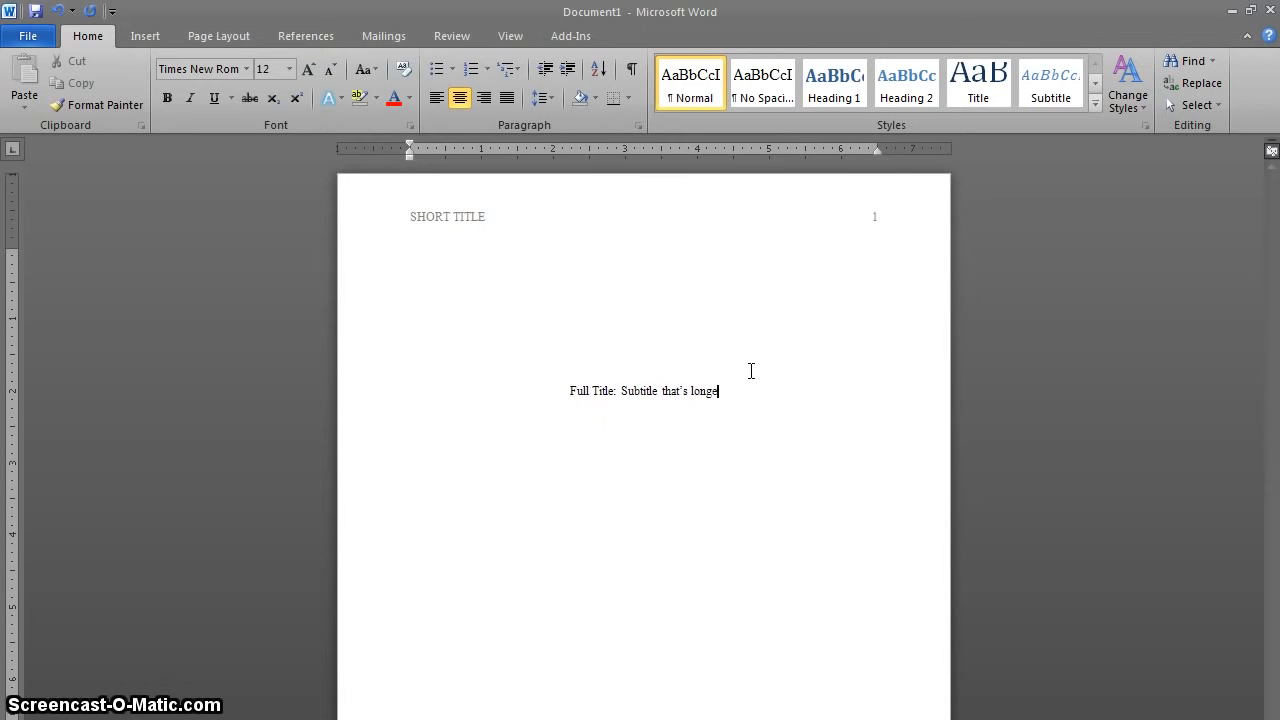
text(r than the ma)
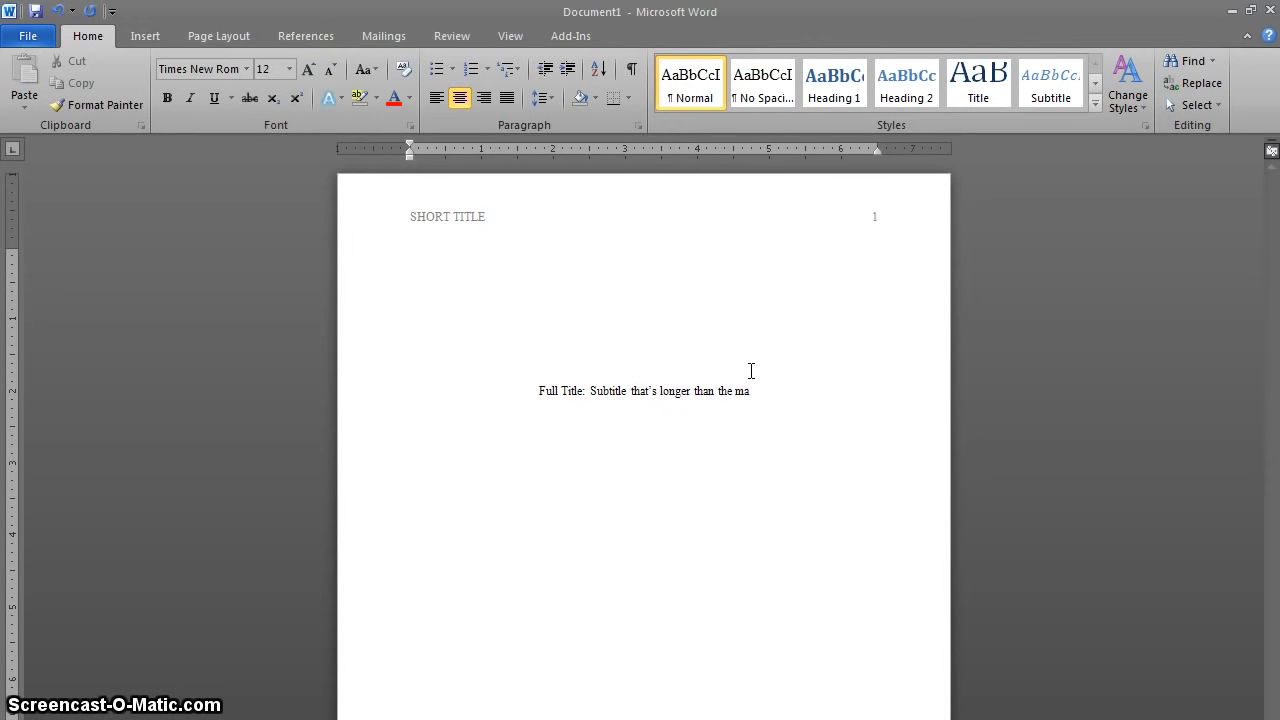
text(in title)
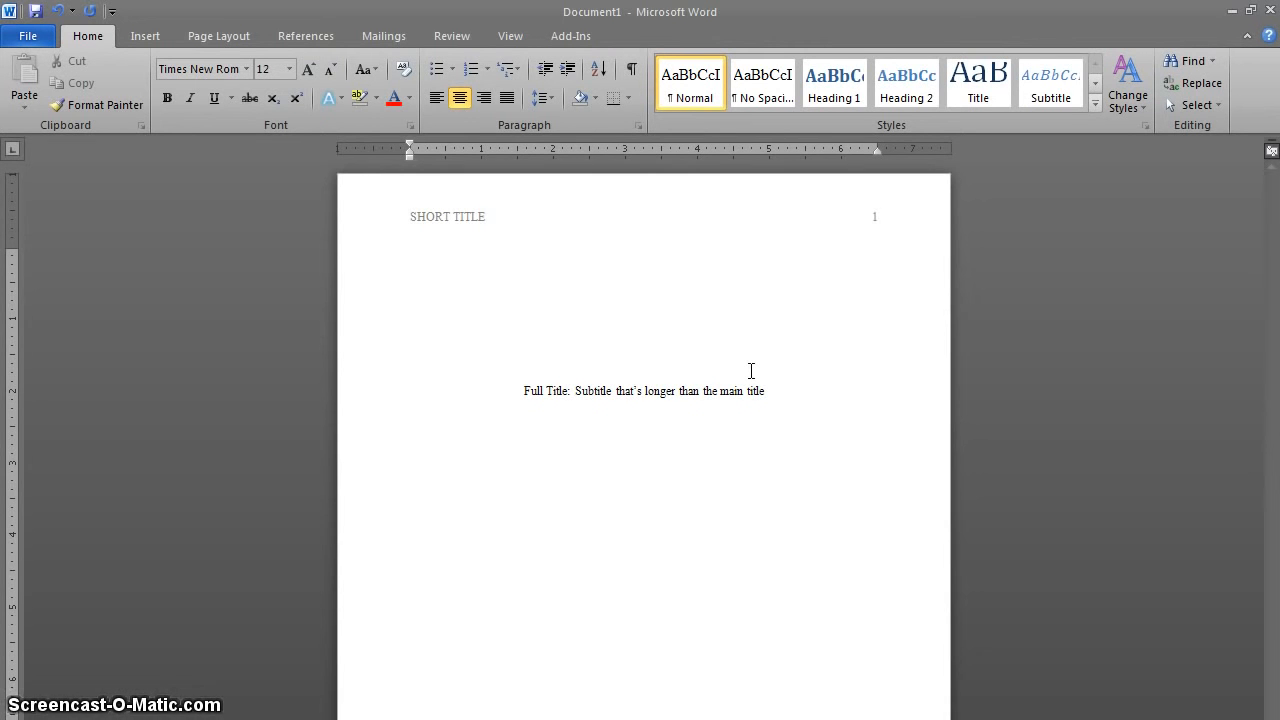
Step: Add the author's full name and the affiliation "Mu University" on separate centred lines below the title
text(Jo)
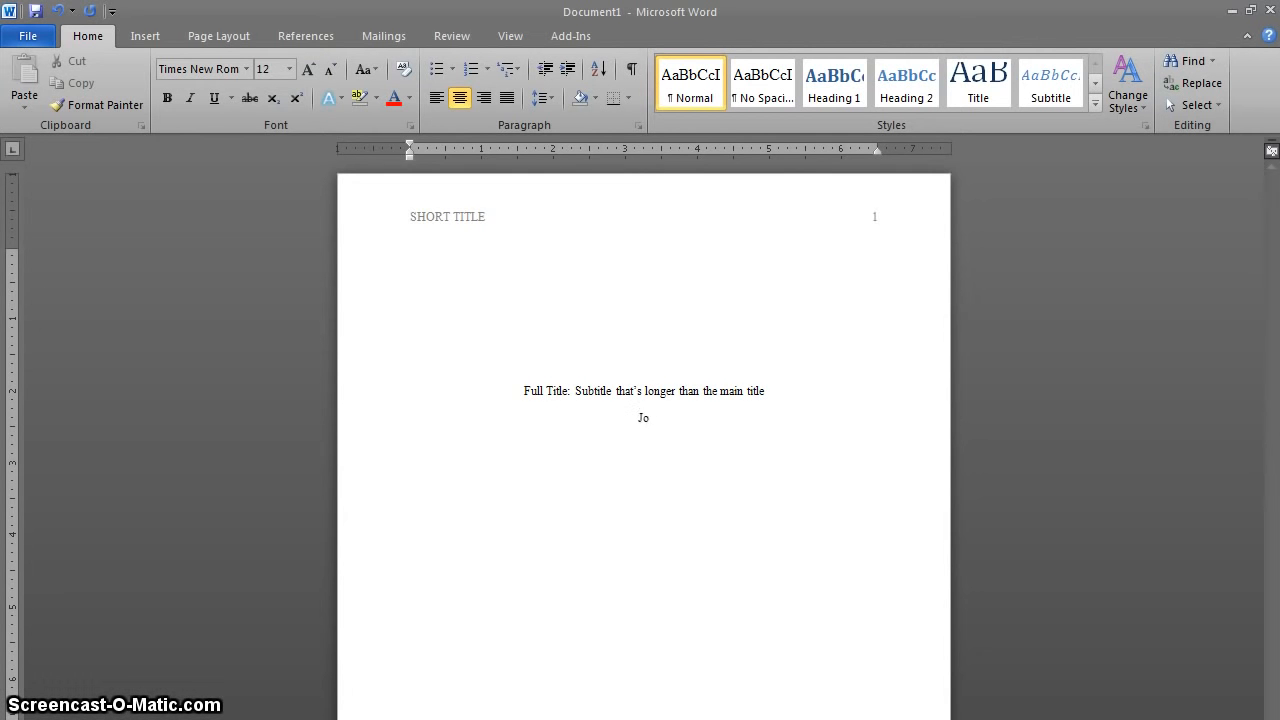
text(hn Smith)
key(Return)
text(Mu Uni)
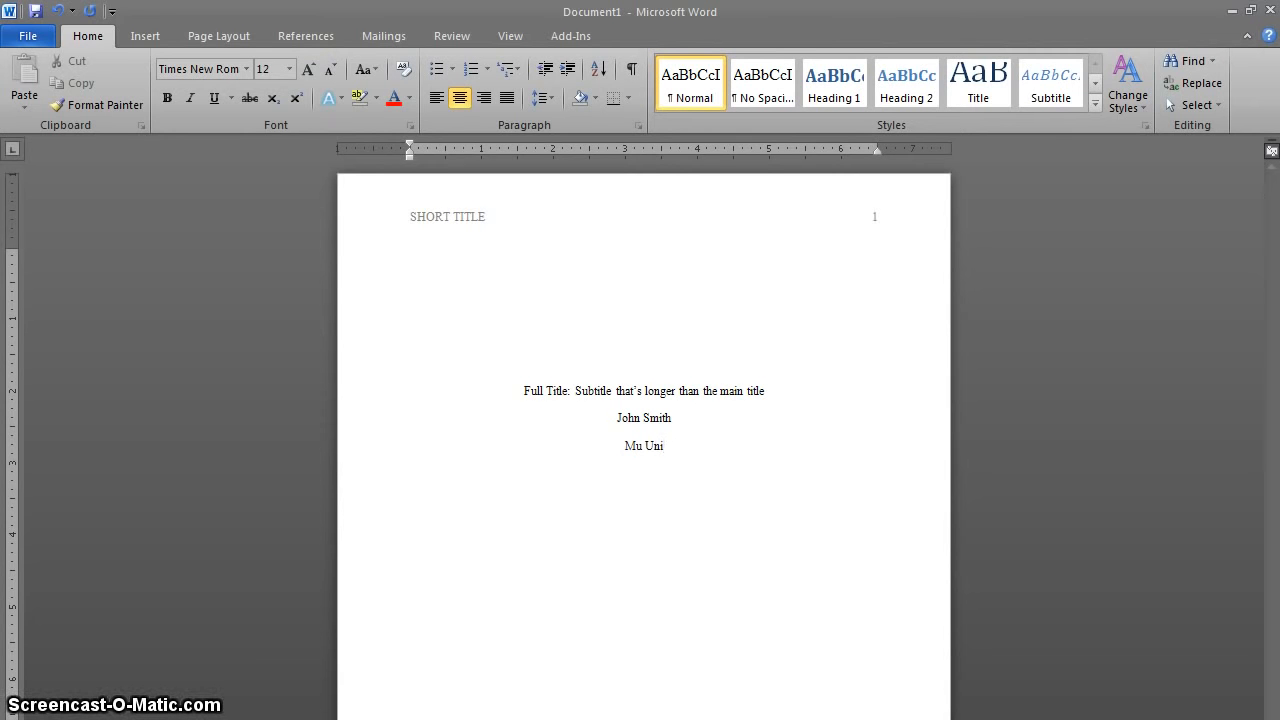
text(versity)
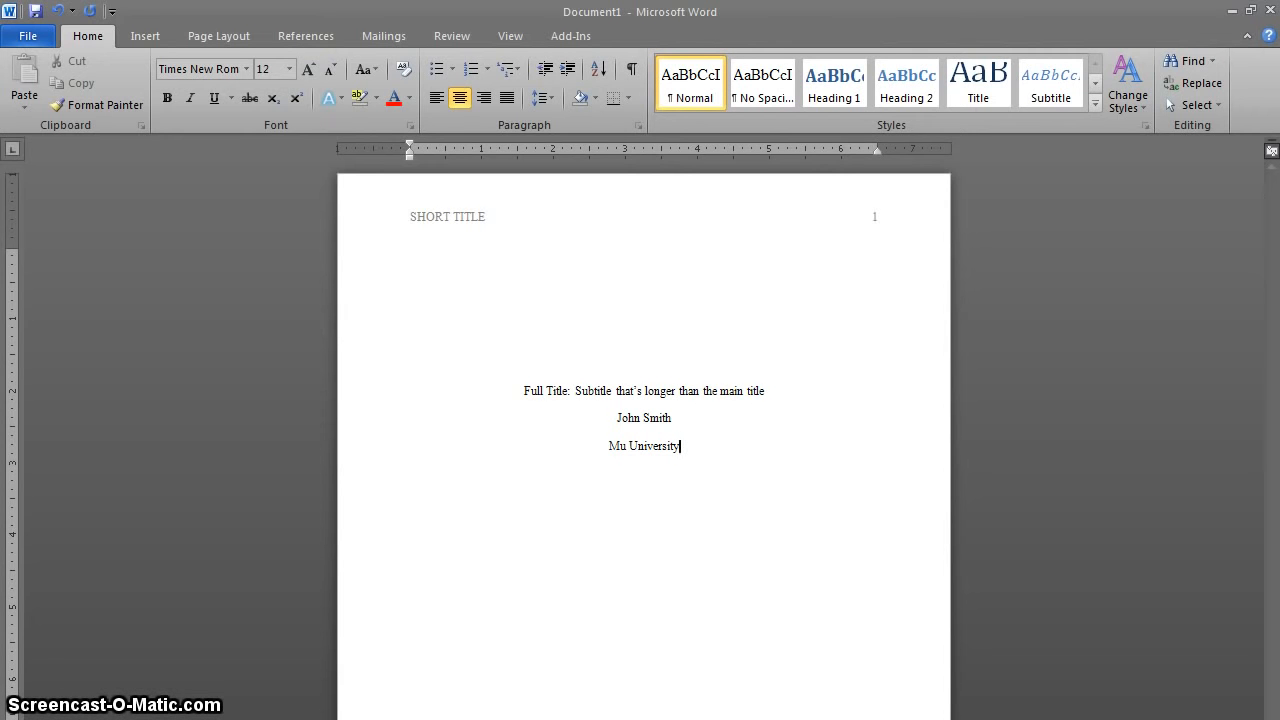
Step: Insert a page break a few blank lines below the university line to end the title page
click(649, 460)
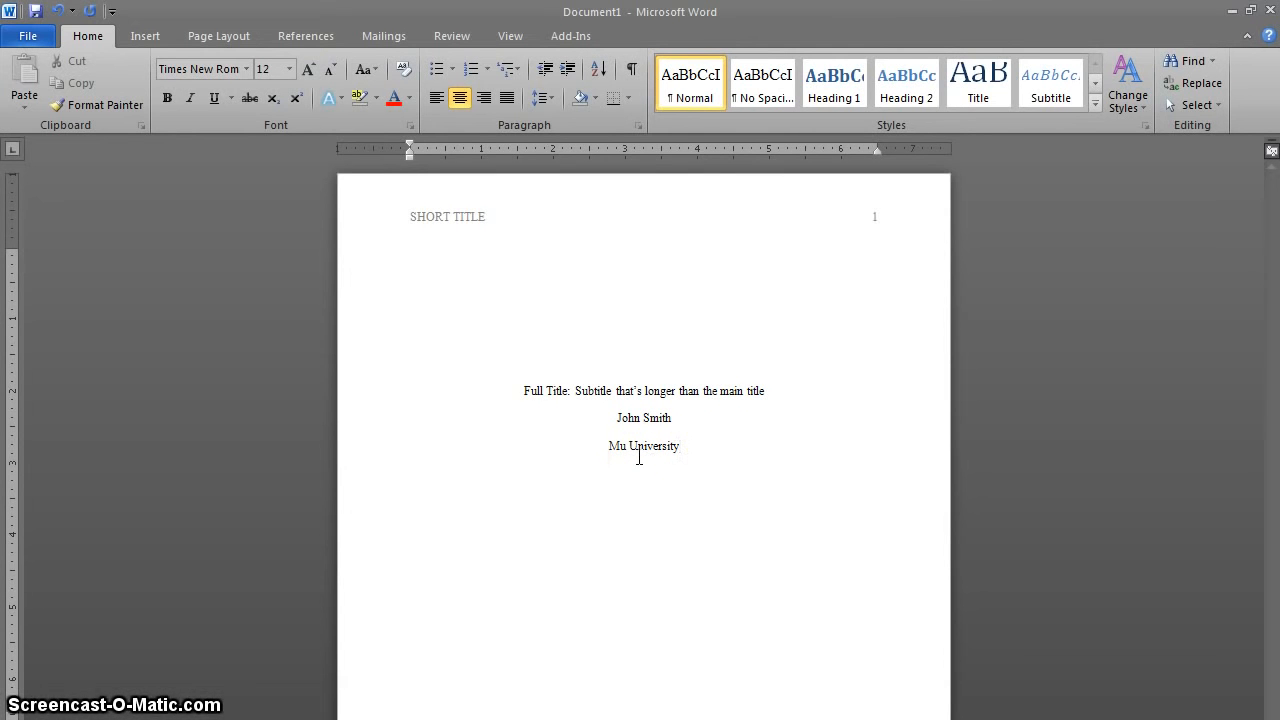
click(640, 475)
click(886, 473)
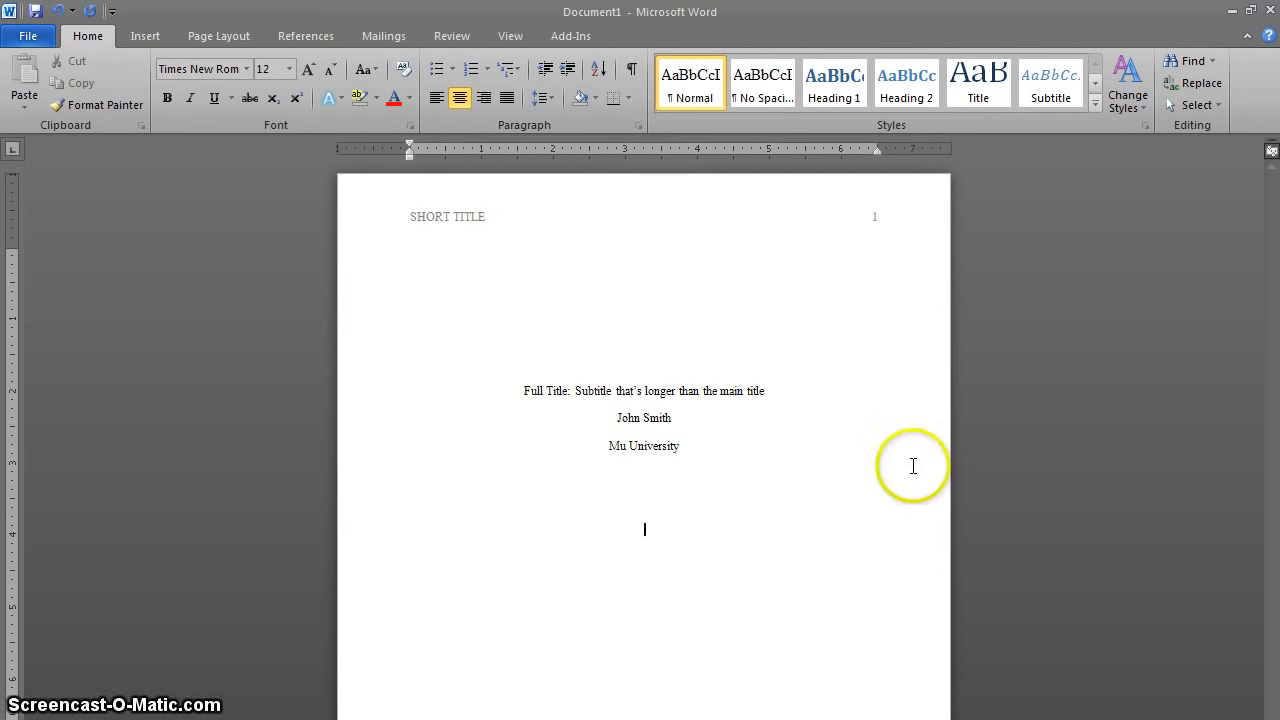
click(147, 36)
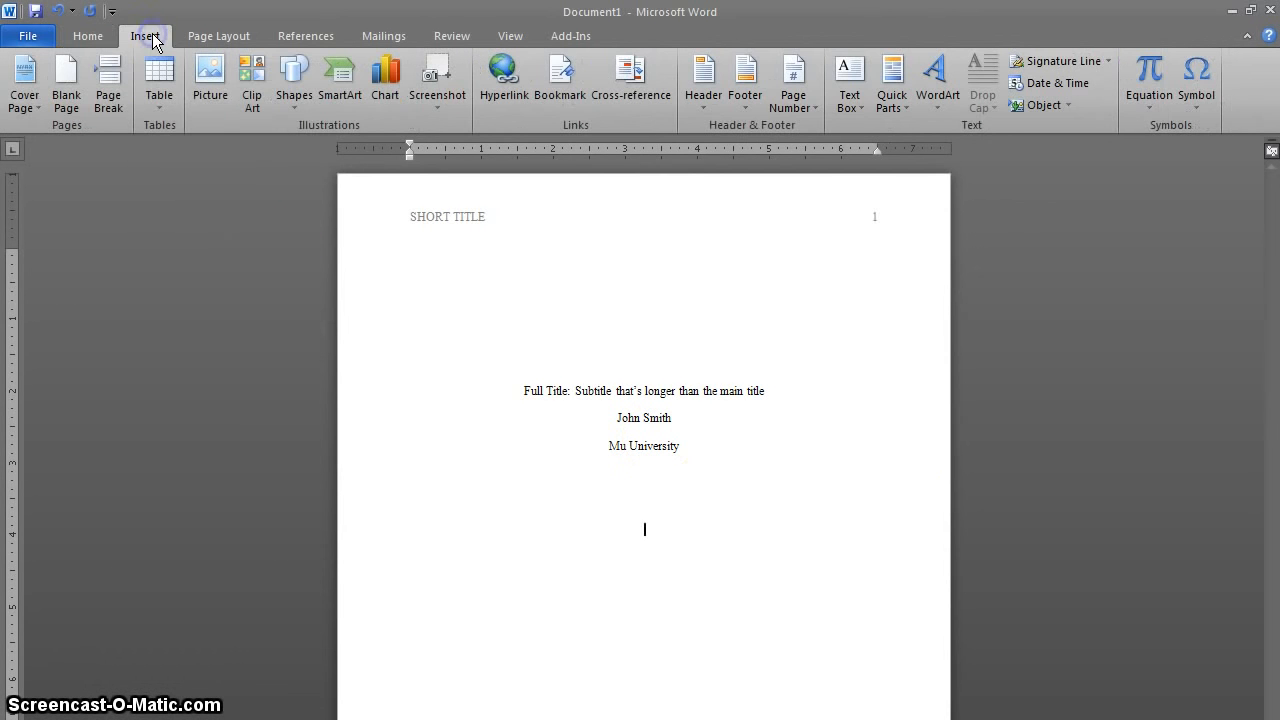
click(116, 88)
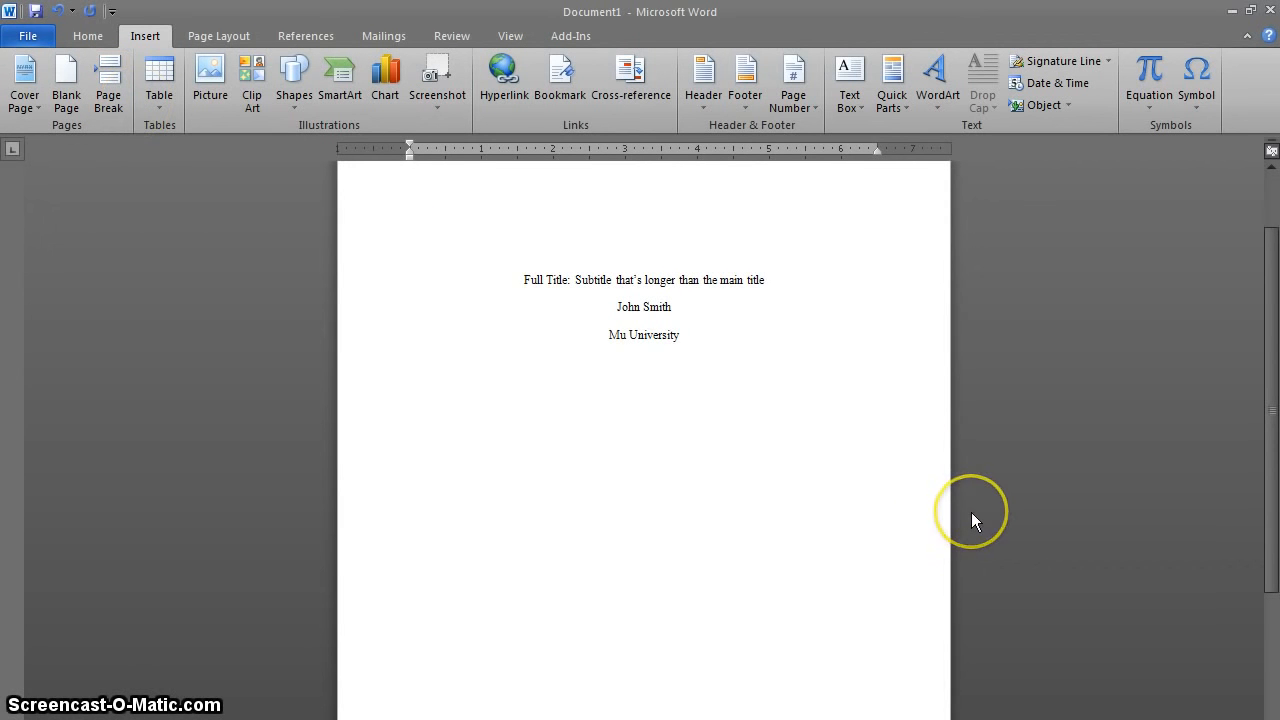
Step: Enter the centred heading "Full Title" on the first line of page 2 and start a new line below it
scroll(929, 503, down, 10)
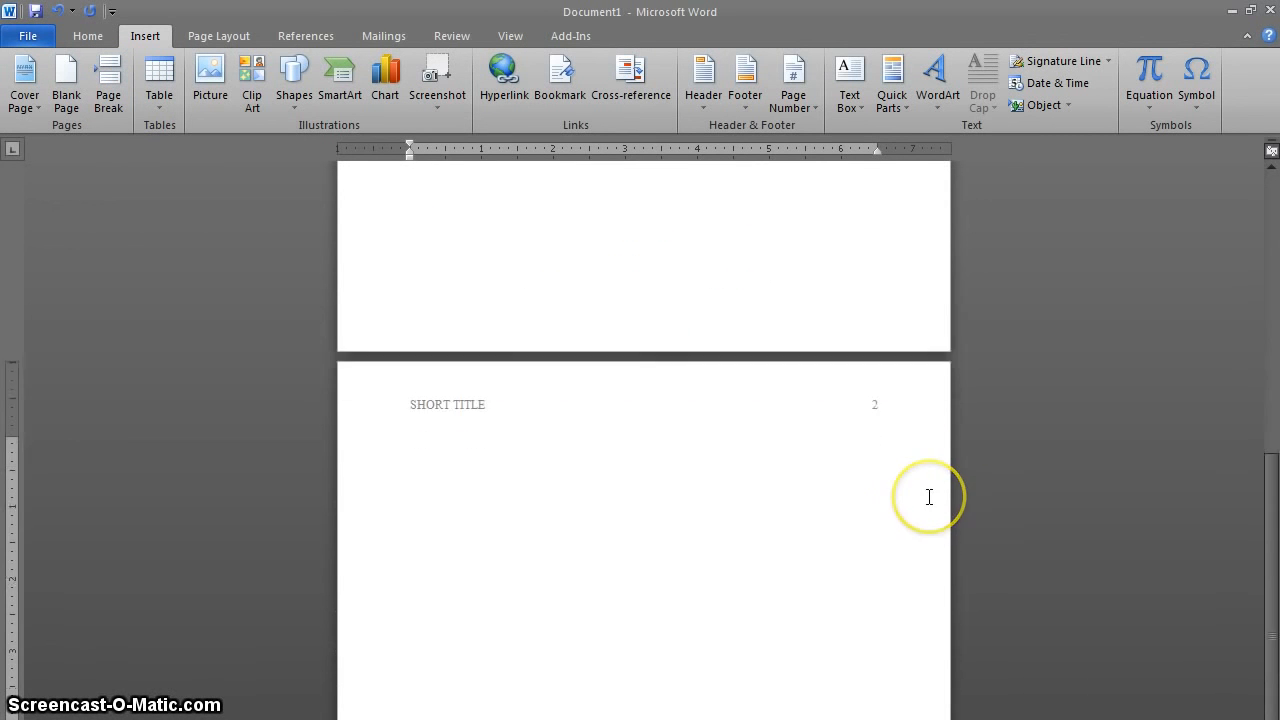
scroll(929, 497, down, 4)
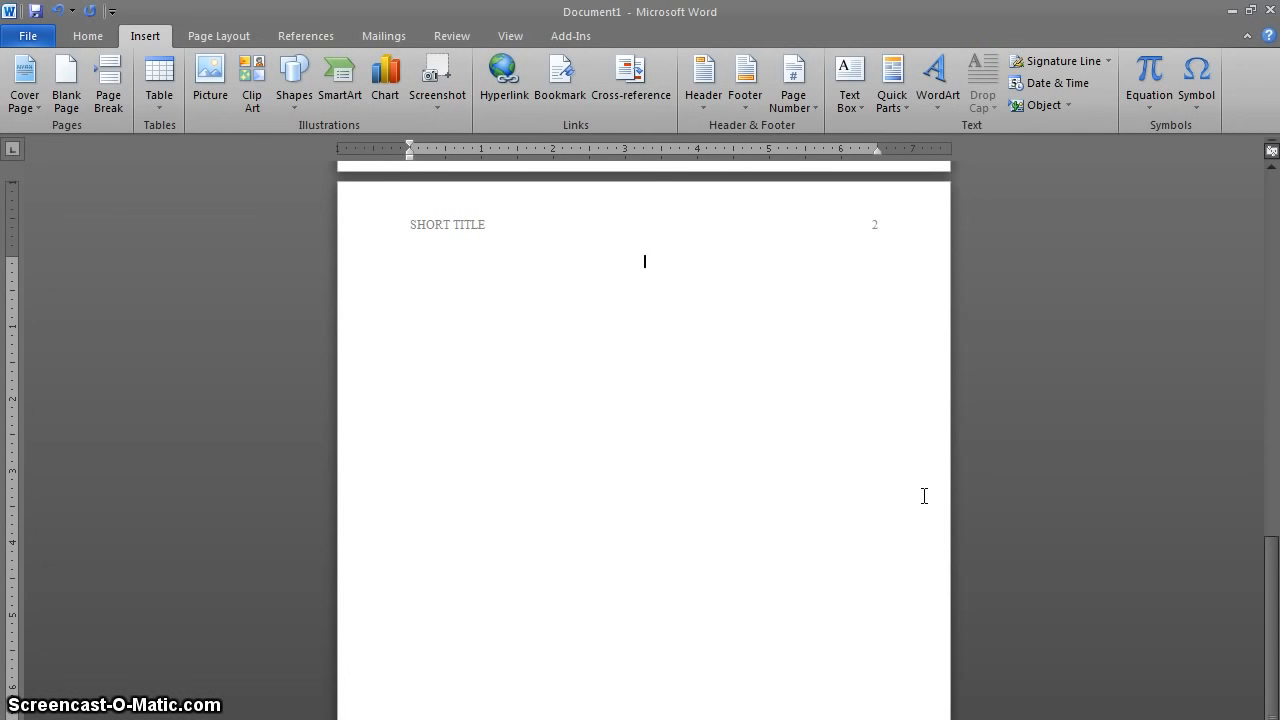
text(Full Tit)
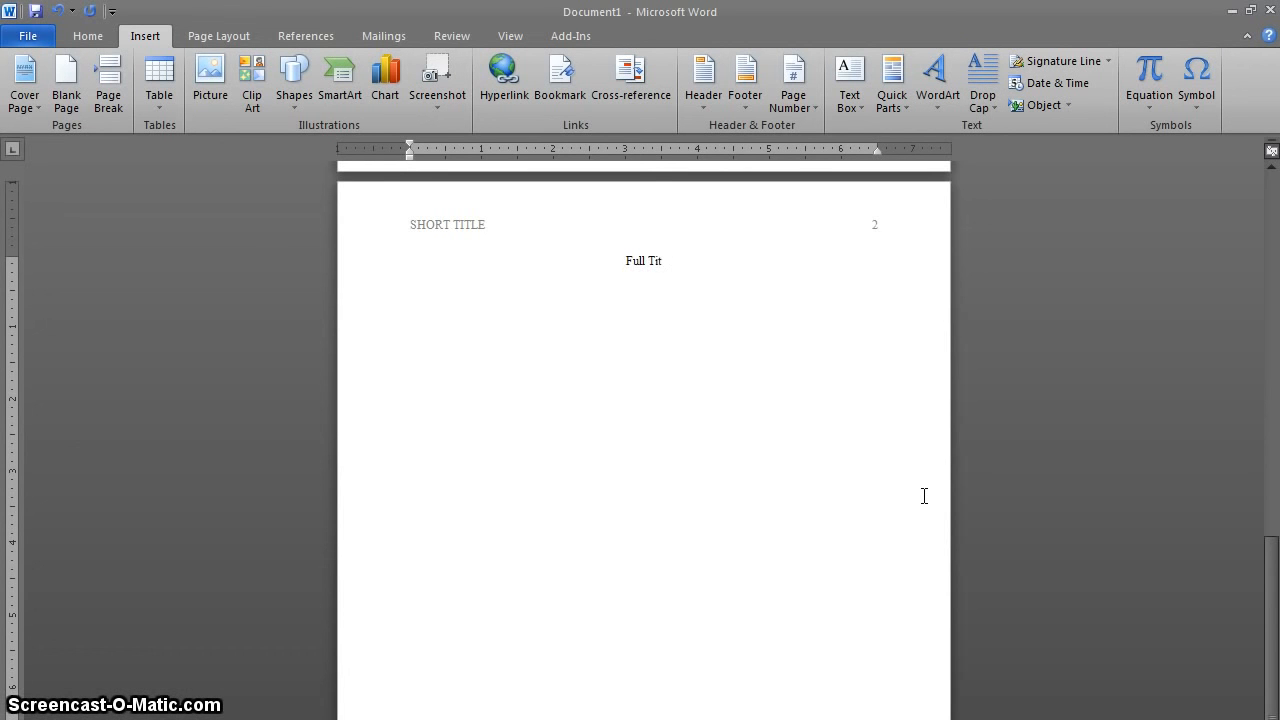
text(le)
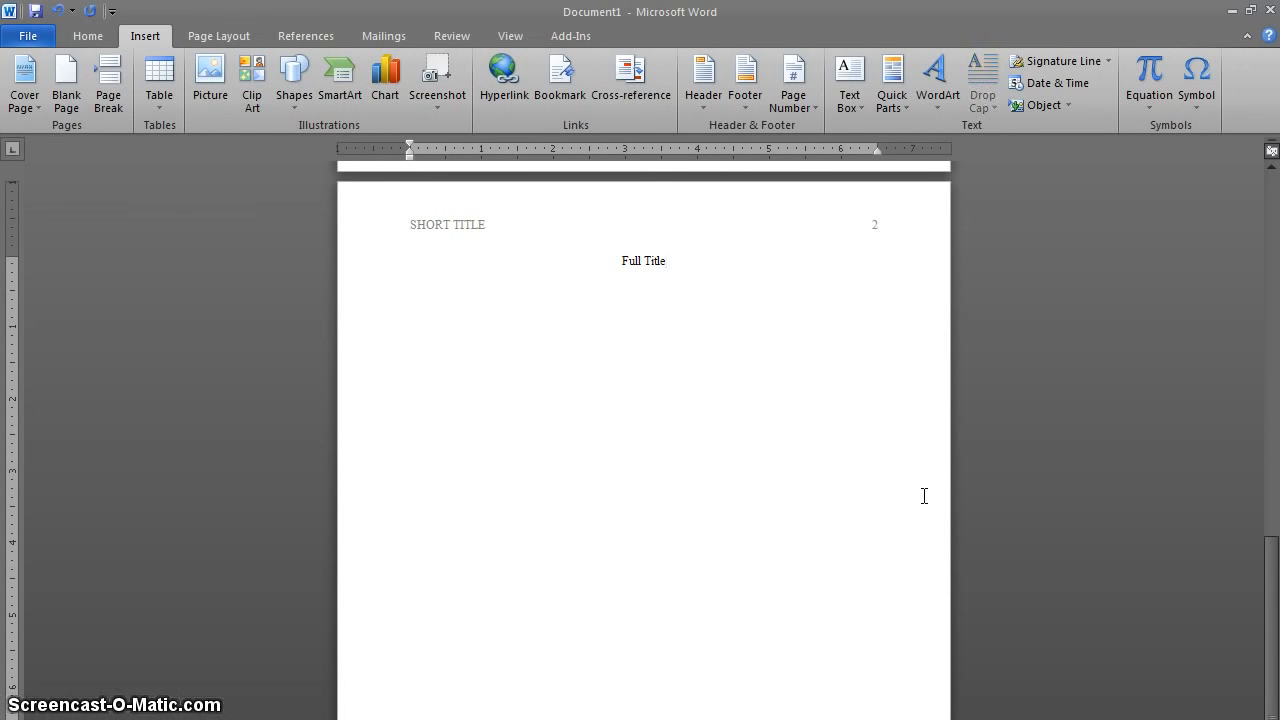
key(Return)
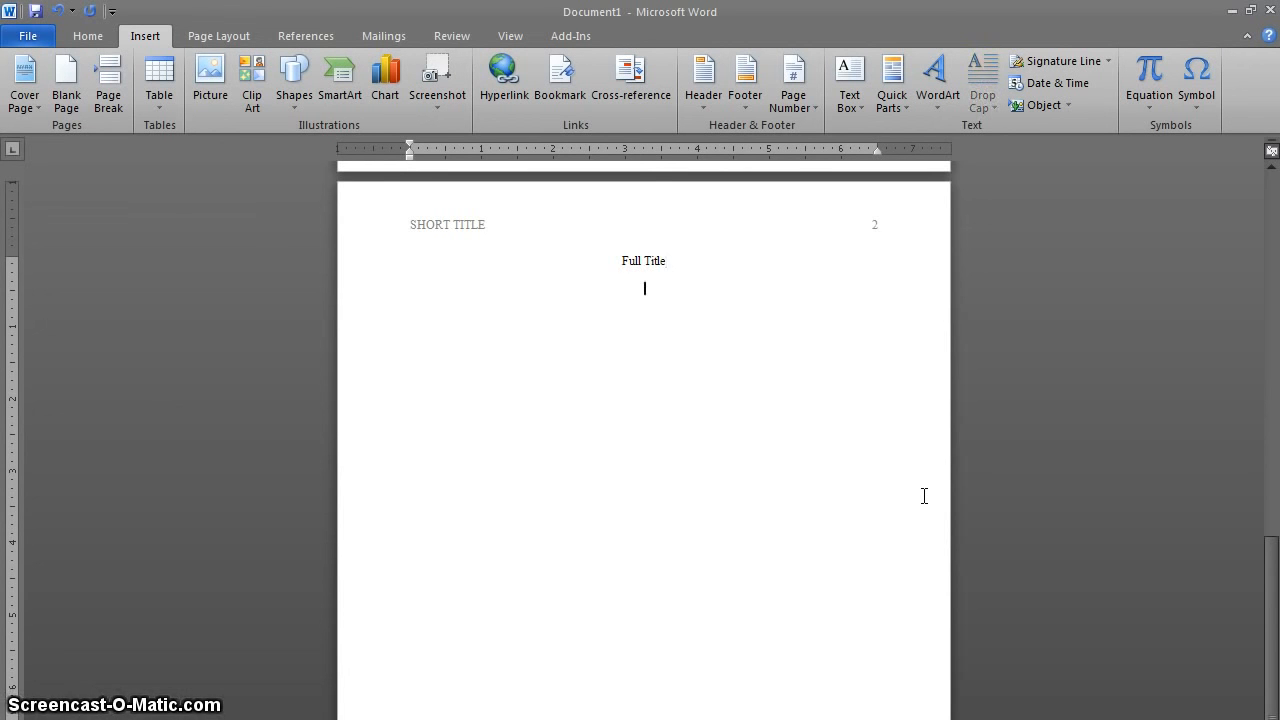
Step: Left-align the paragraph below the page 2 heading and give it a 0.5" first-line indent
click(85, 34)
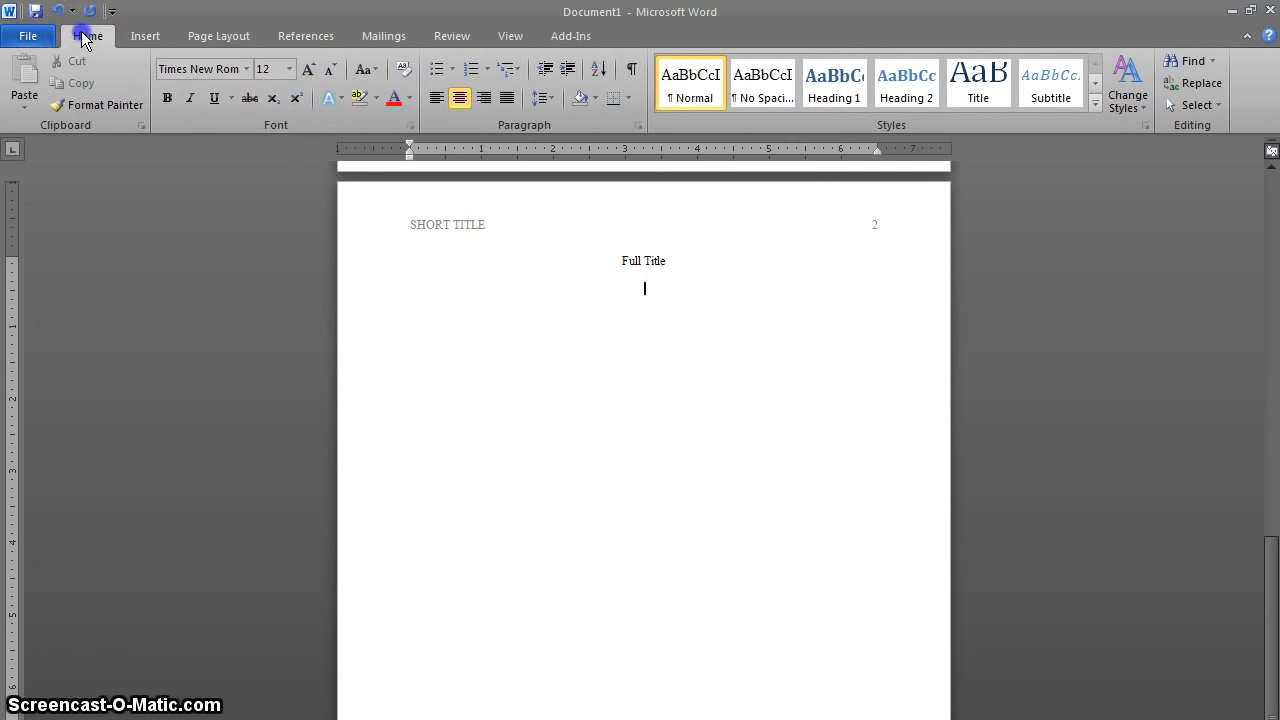
click(435, 102)
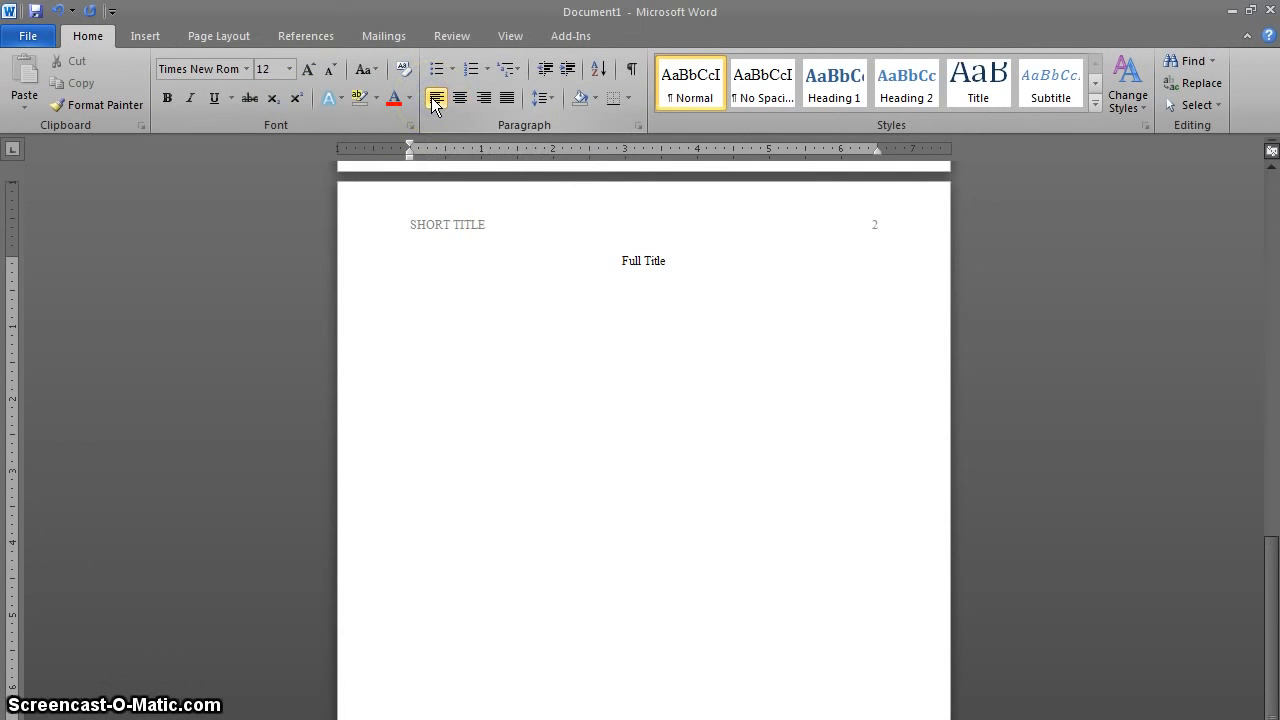
click(638, 125)
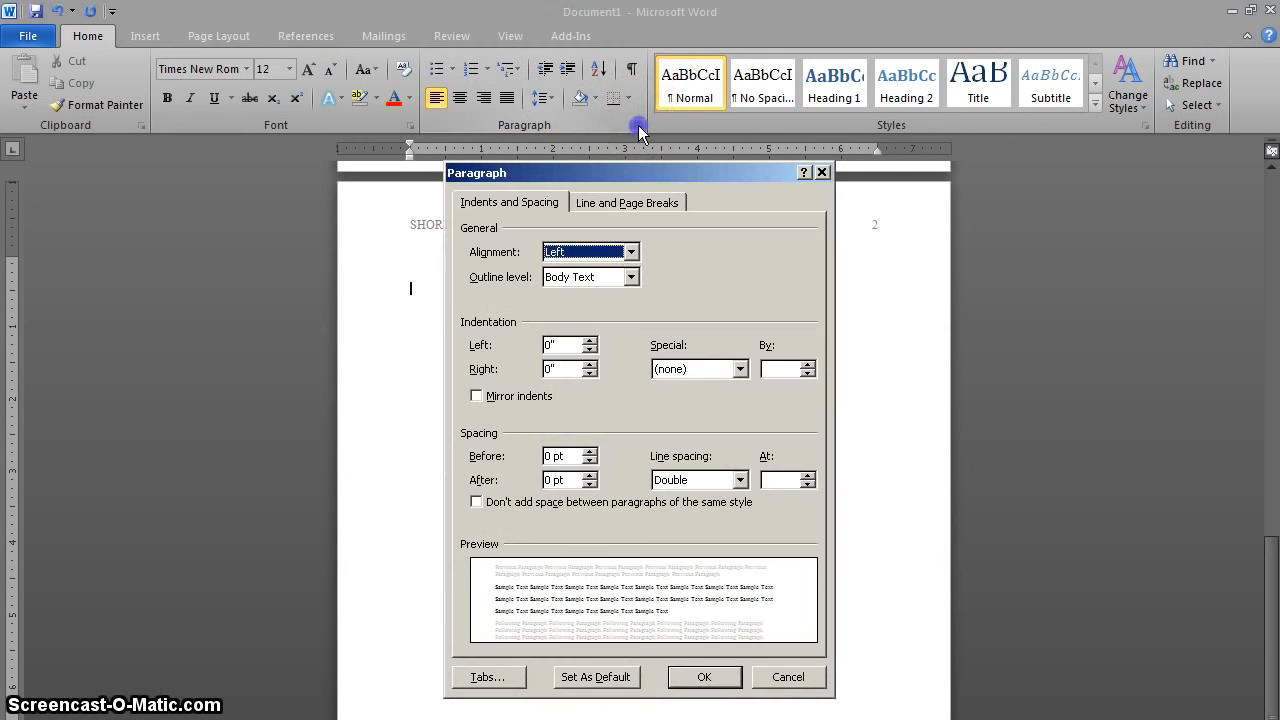
click(741, 369)
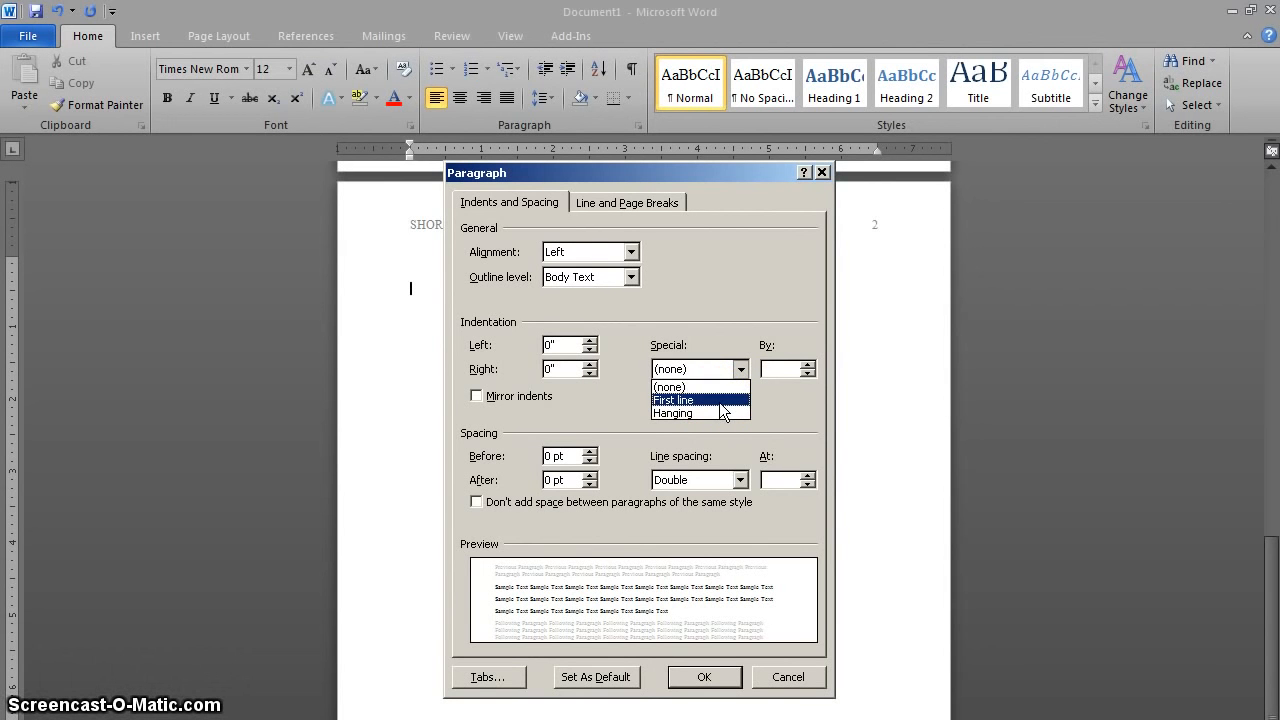
click(720, 402)
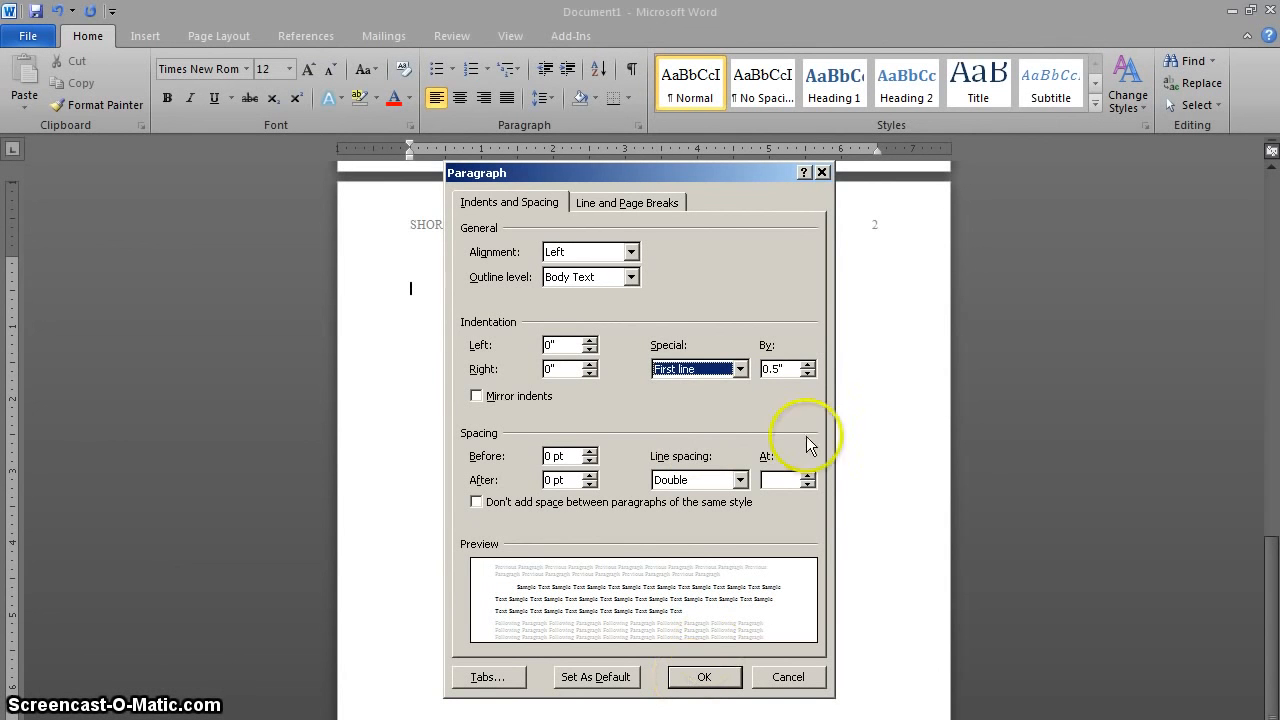
click(704, 677)
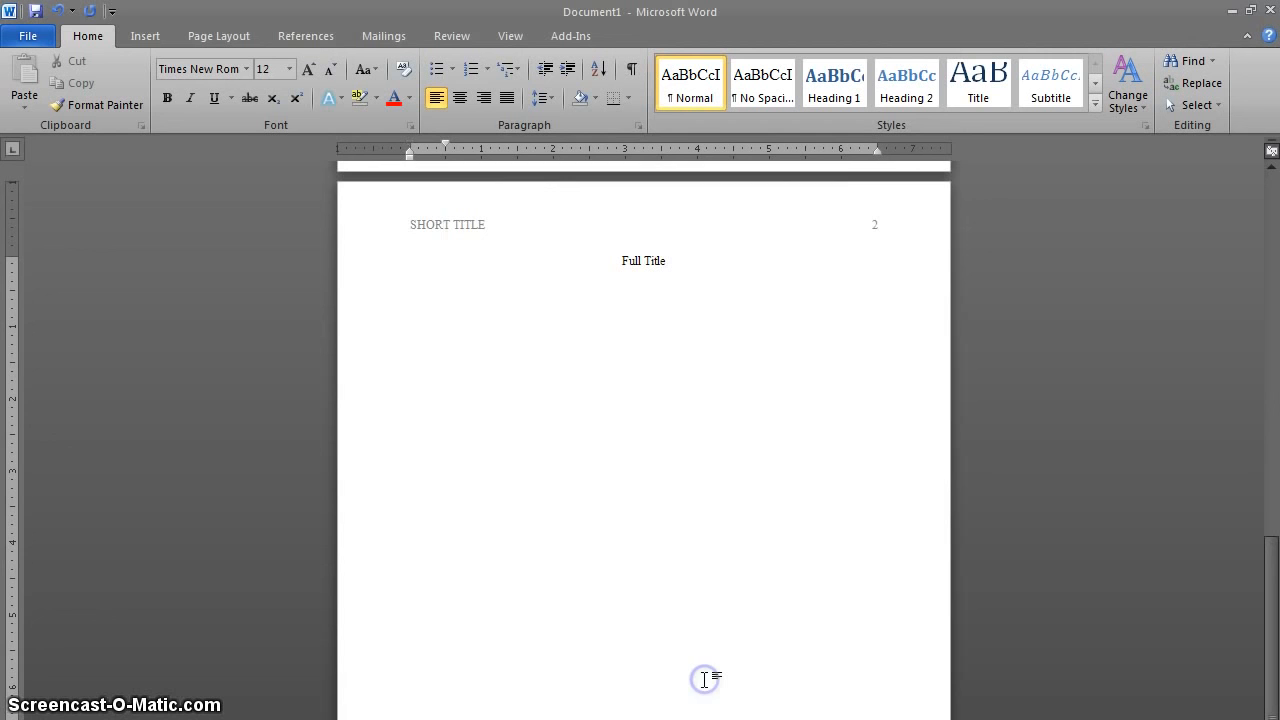
Step: Fill the body with a paragraph starting "Start typing!" plus filler text running onto a second line, followed by a new paragraph "!!!"
click(707, 681)
text(Start)
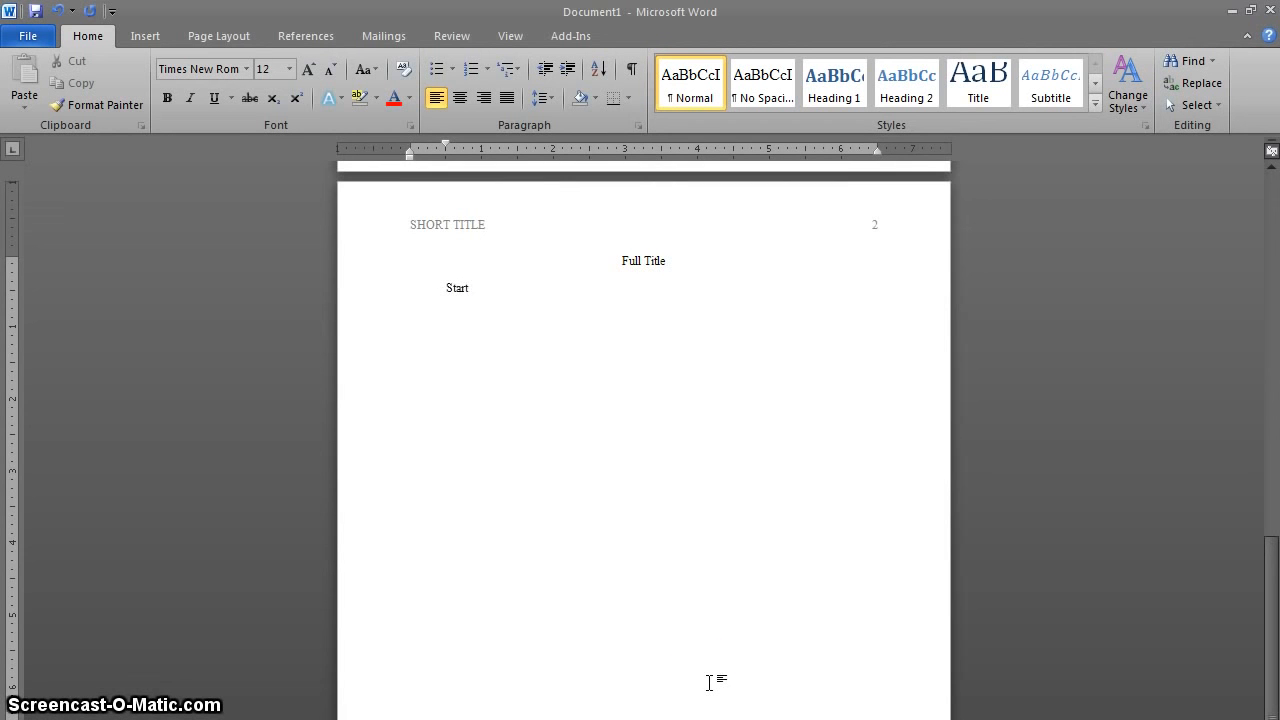
text( typing)
text(!)
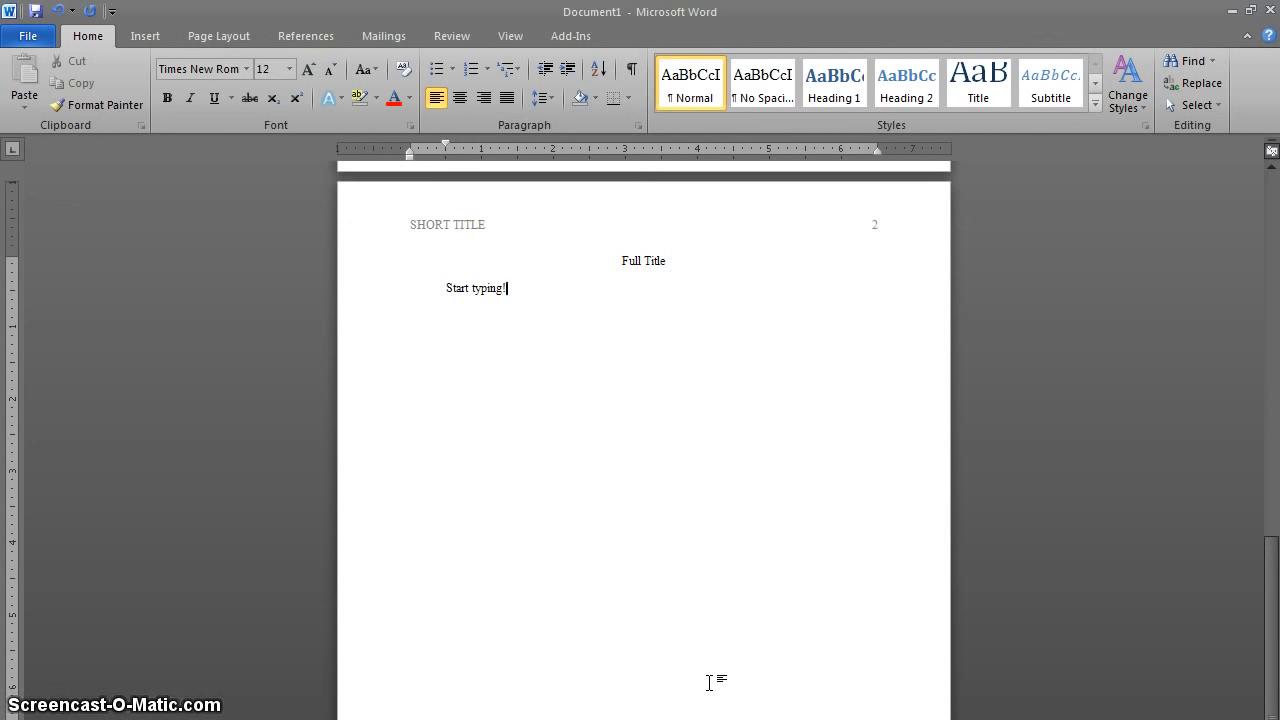
text( Asdljfhasdklfjas ff;sfnasdjk;ff)
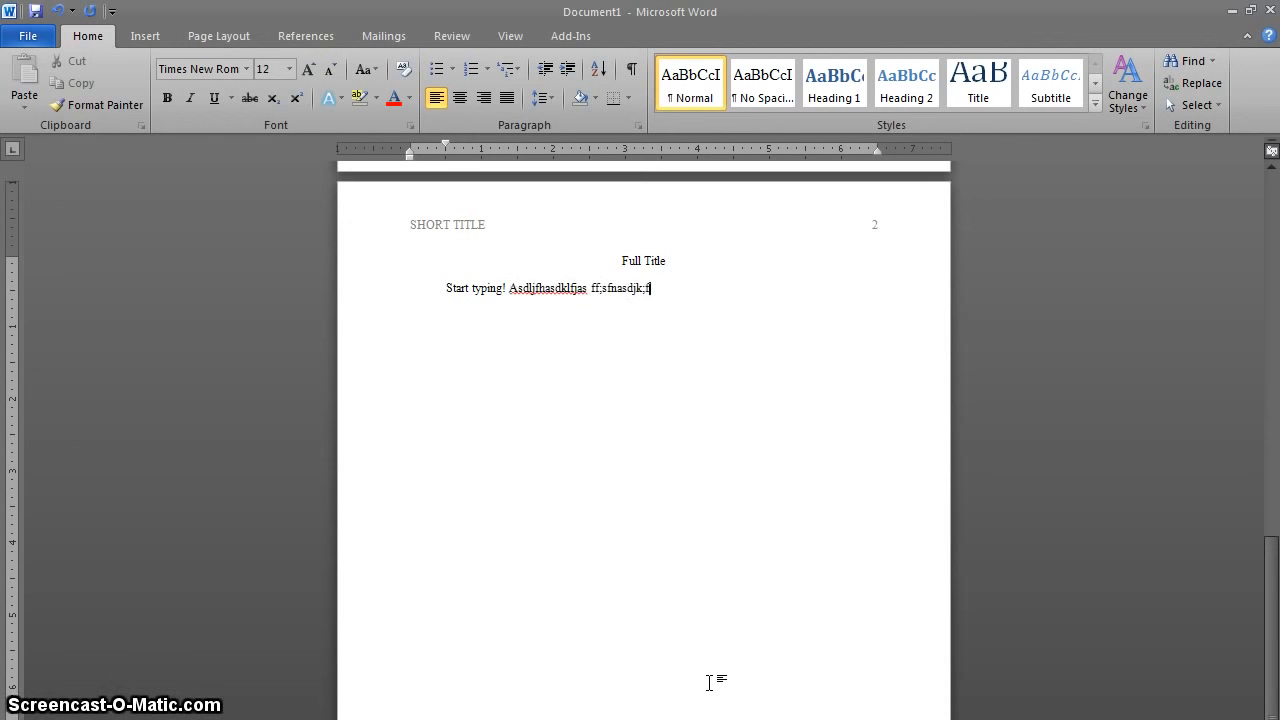
text(kl ajfklmlk;fjaskldfjaskldjfkl jsdklfjaskl;dfjkl;sd jsdkl;jfkldjsklf jsdklf j)
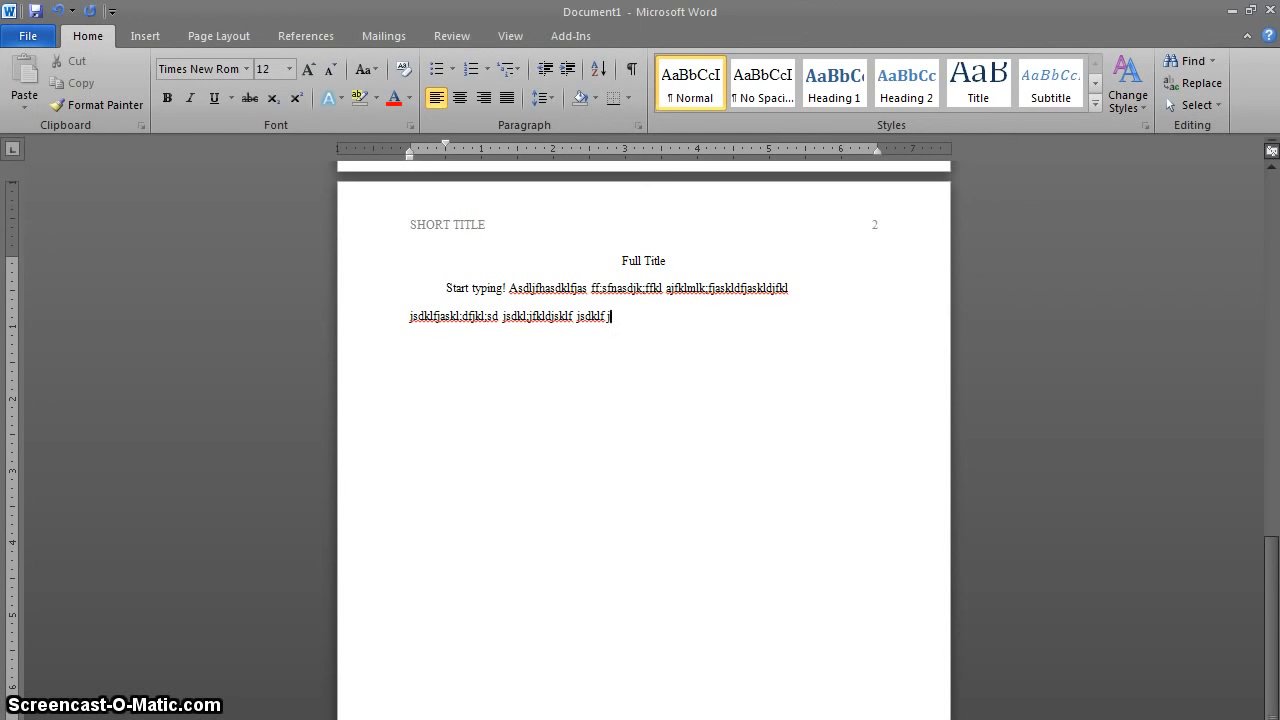
key(Return)
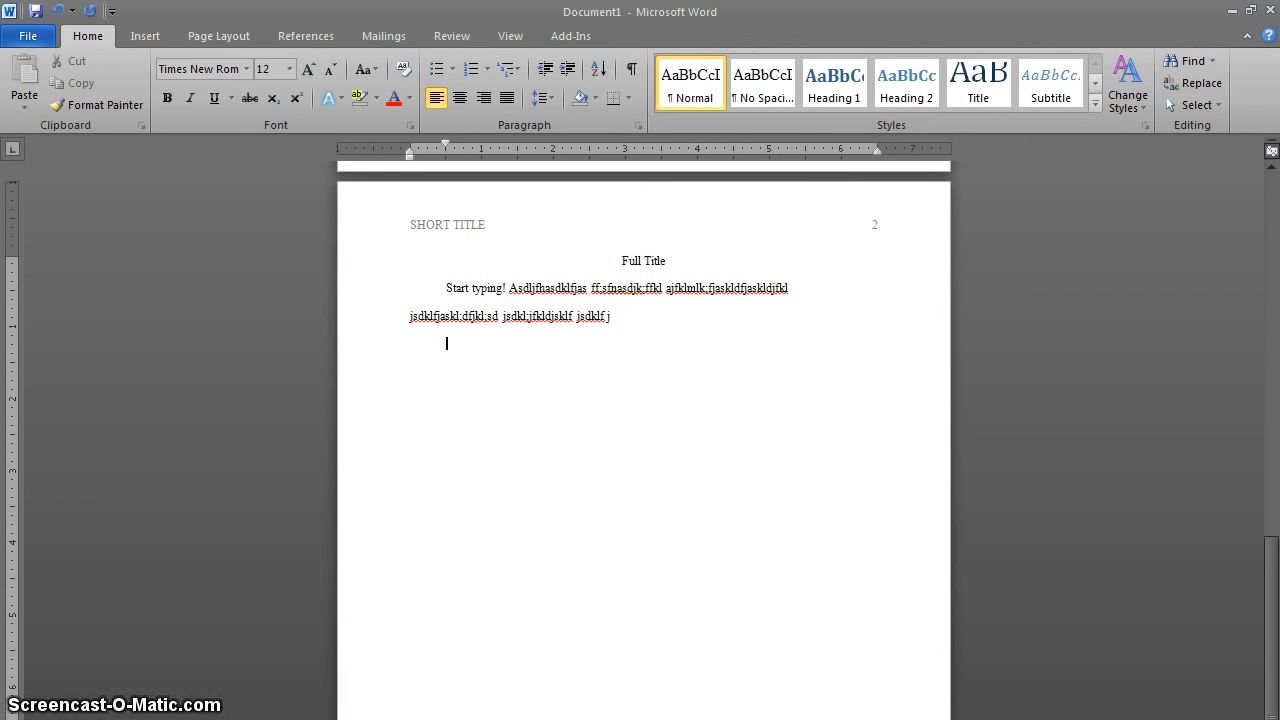
text(!!!)
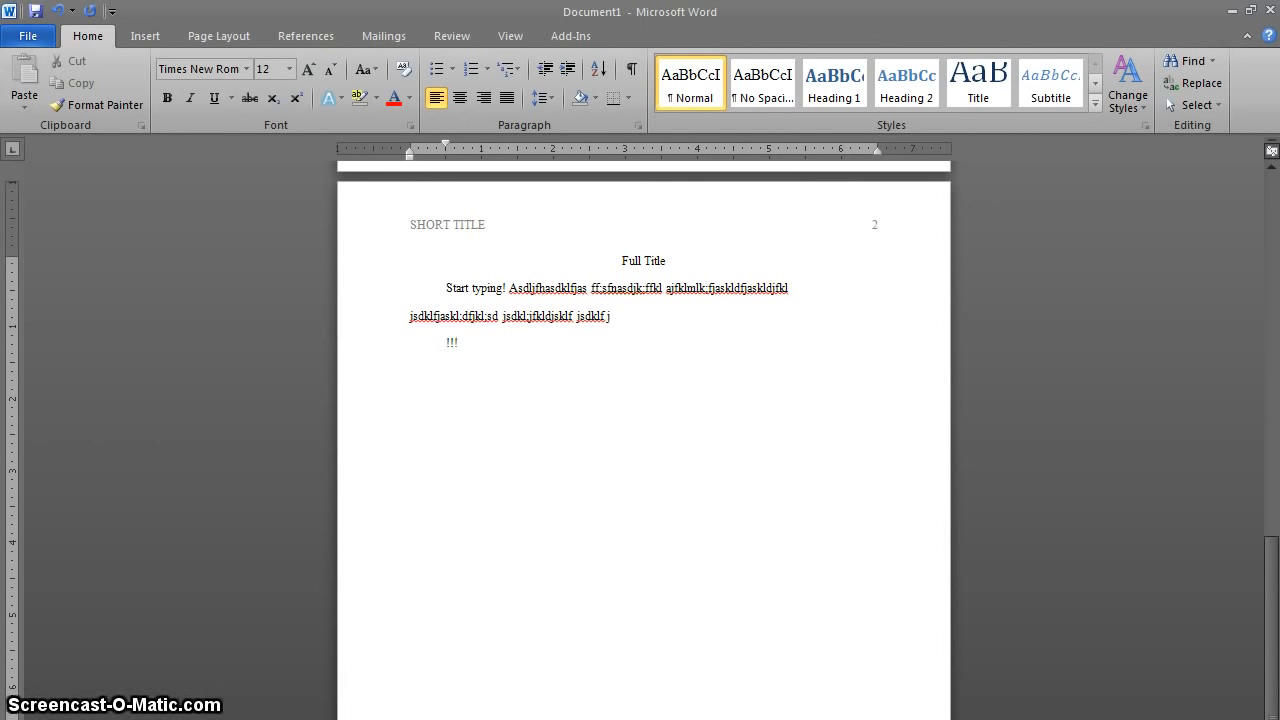